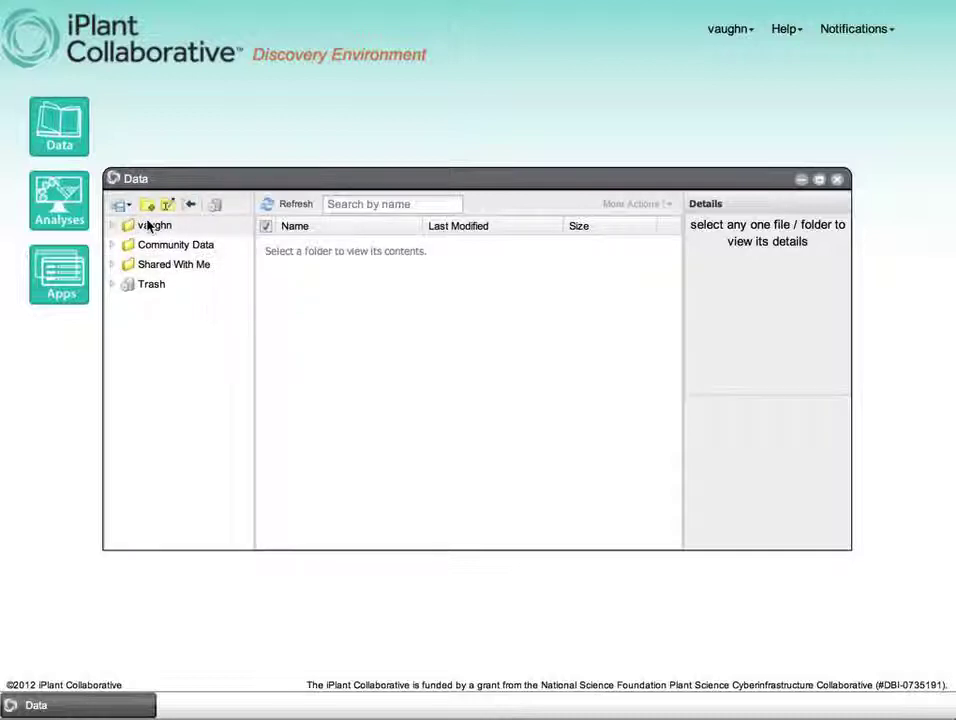
Browse the home folder's analyses subfolder, then the Community Data and Shared With Me folders
{"action": "left_click", "coordinate": [113, 227]}
{"action": "left_click", "coordinate": [163, 245]}
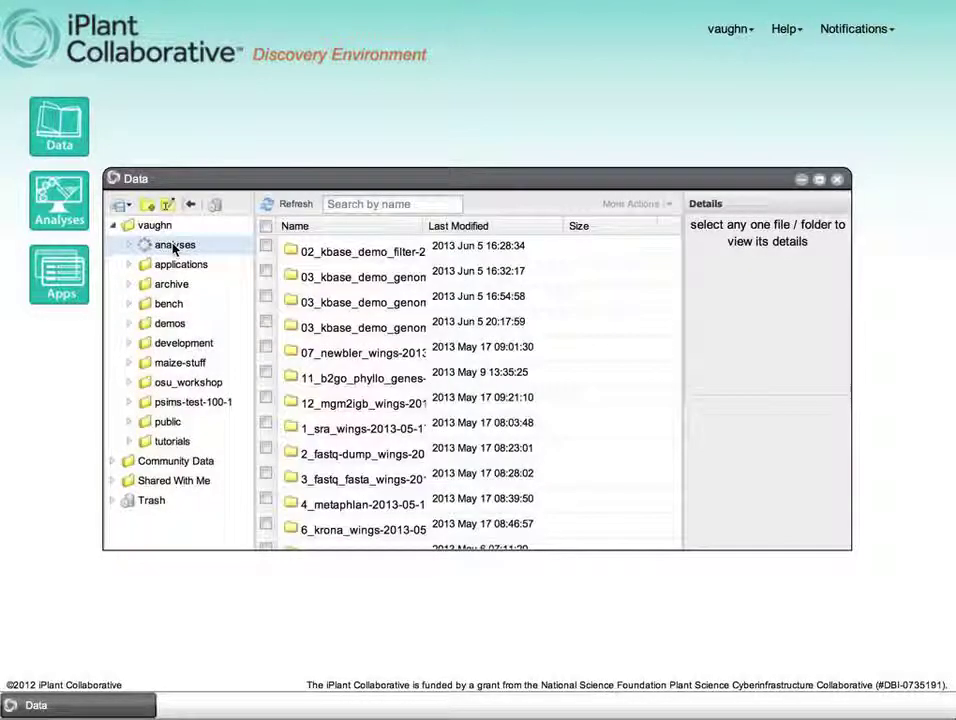
{"action": "left_click", "coordinate": [130, 245]}
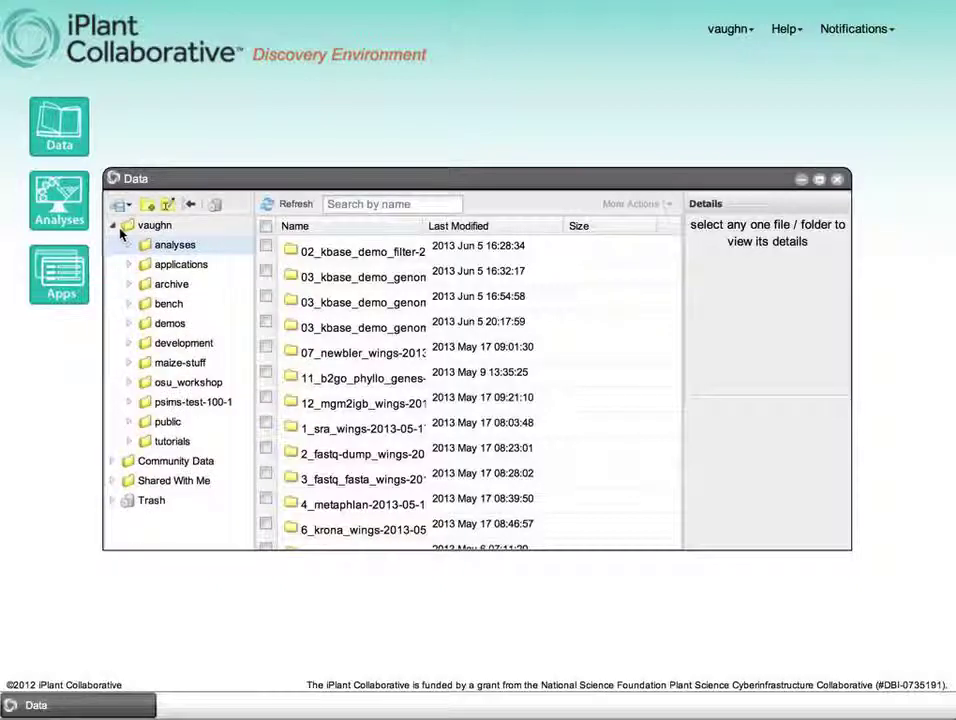
{"action": "left_click", "coordinate": [114, 226]}
{"action": "left_click", "coordinate": [150, 245]}
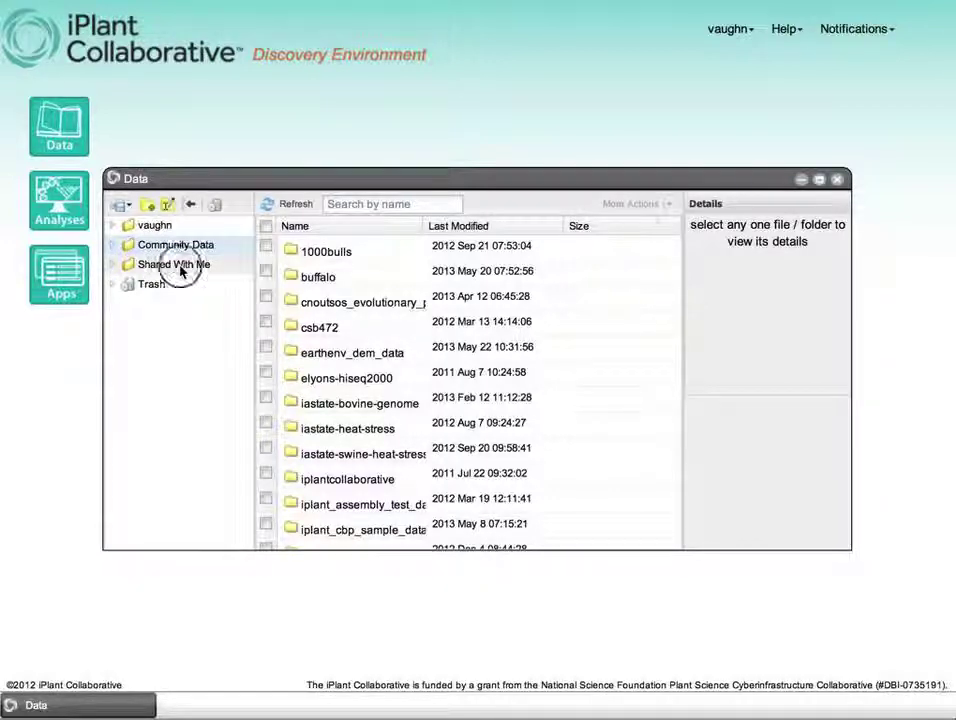
{"action": "left_click", "coordinate": [178, 266]}
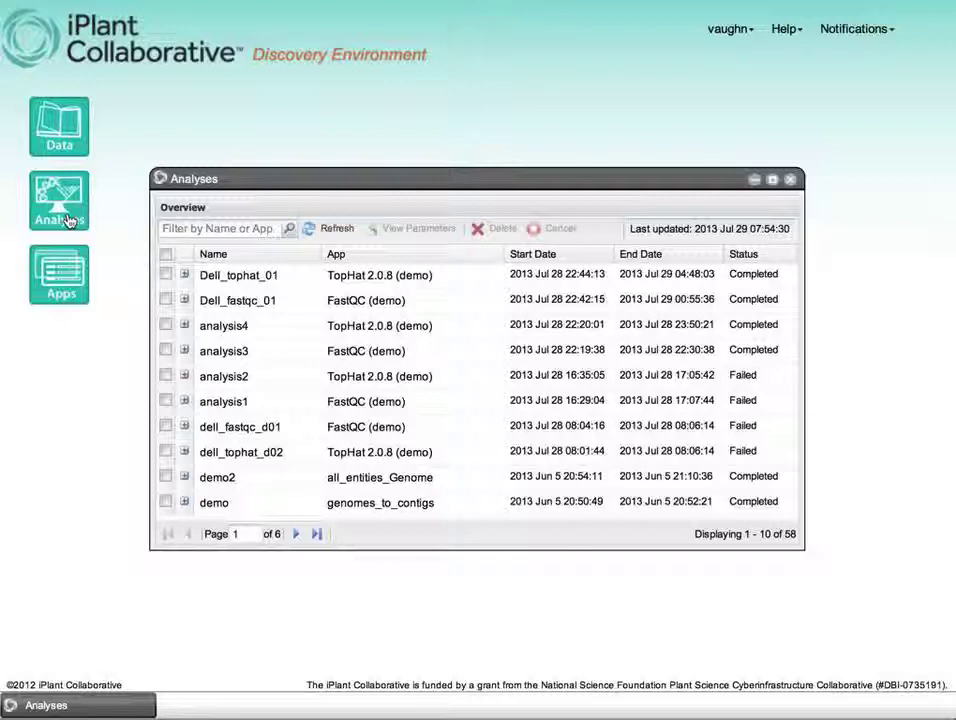
Select and expand the Dell_tophat_01 analysis to reveal its details
{"action": "left_click", "coordinate": [184, 274]}
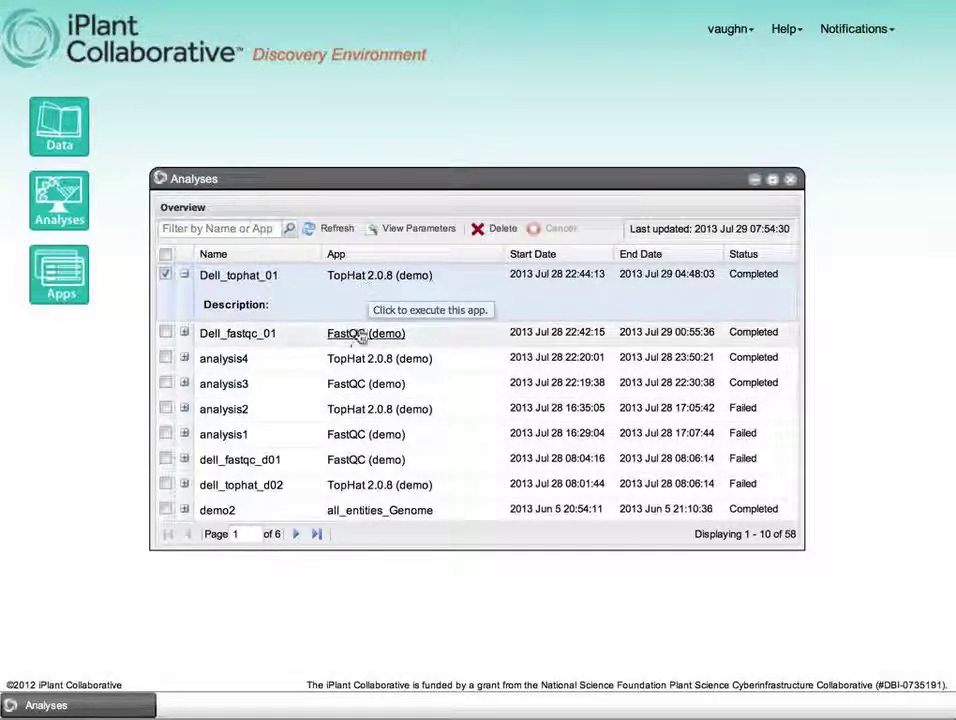
Open the TopHat 2.0.8 (demo) form, review its WT_rep1.fastq input and parameters, then close it
{"action": "left_click", "coordinate": [367, 276]}
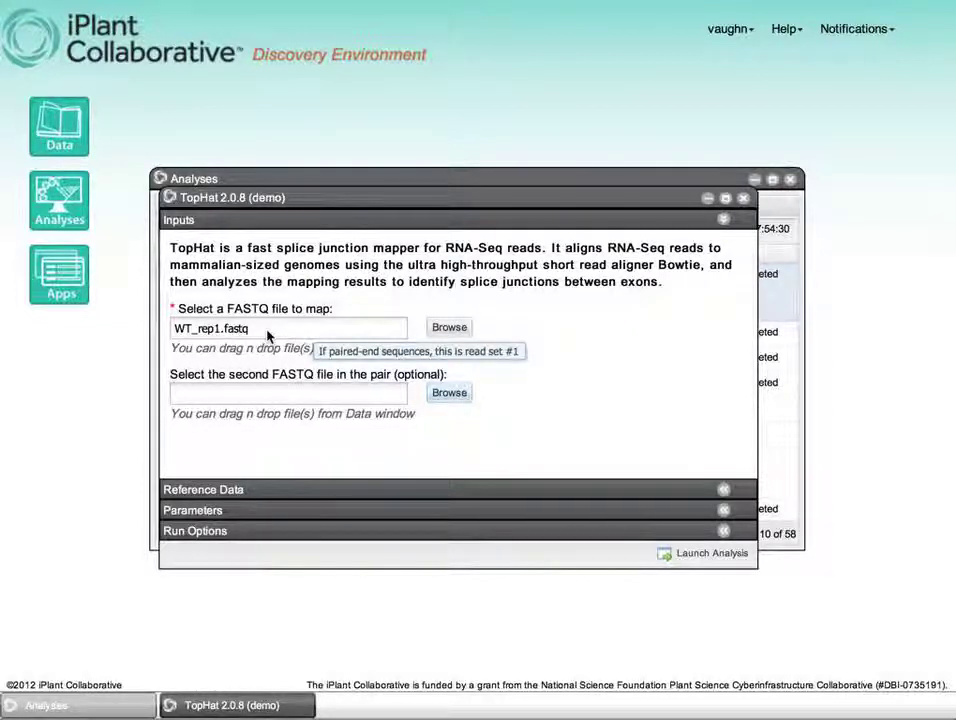
{"action": "left_click", "coordinate": [273, 510]}
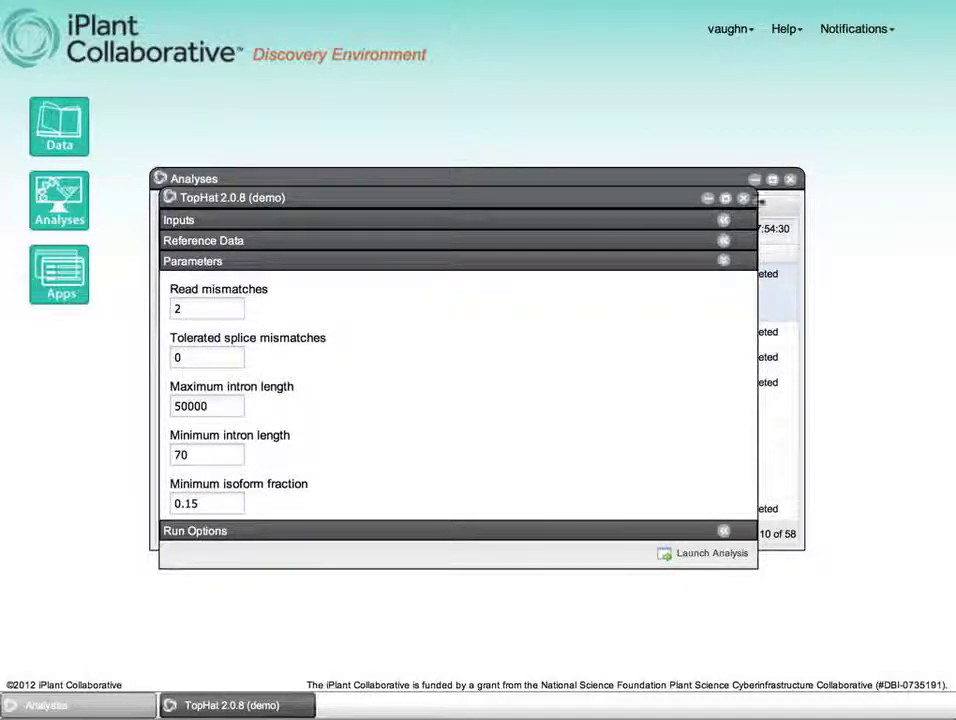
{"action": "left_click", "coordinate": [744, 200]}
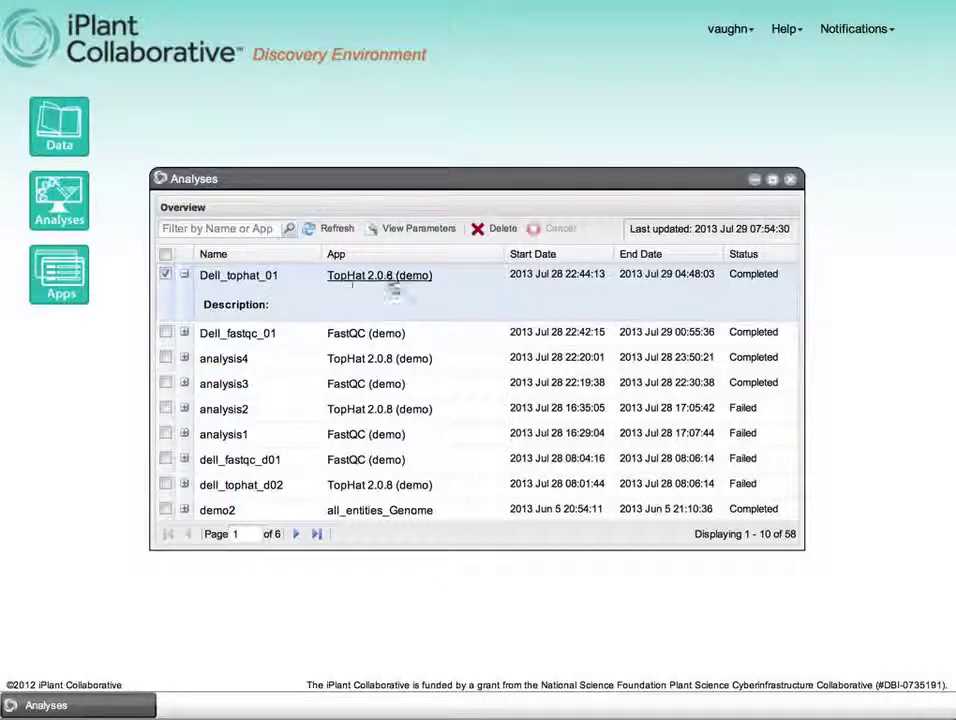
{"action": "left_click", "coordinate": [232, 280]}
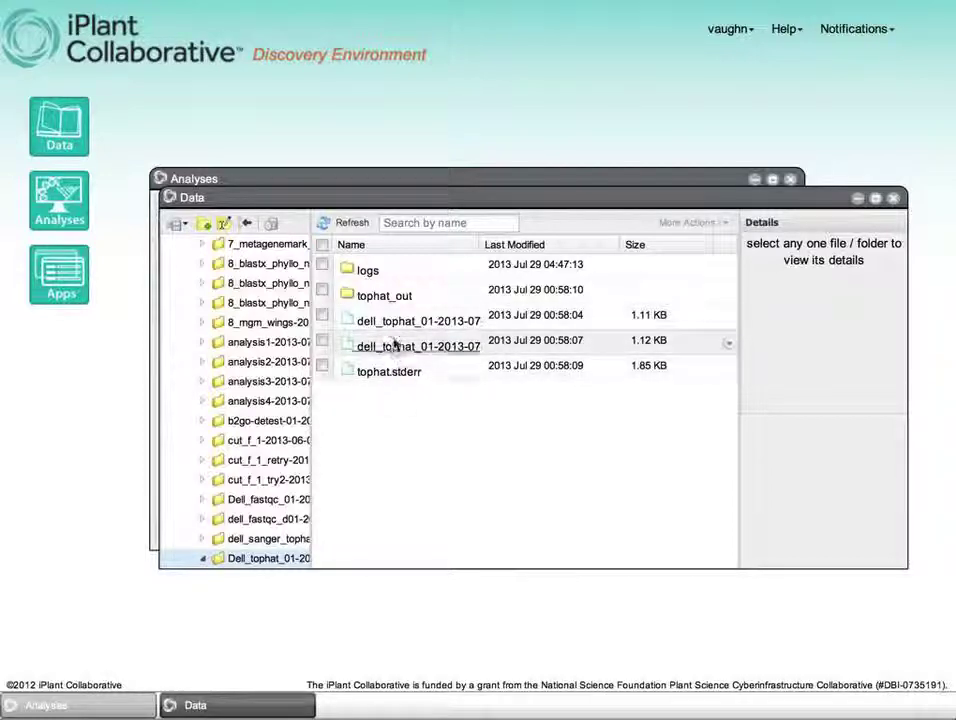
{"action": "double_click", "coordinate": [388, 302]}
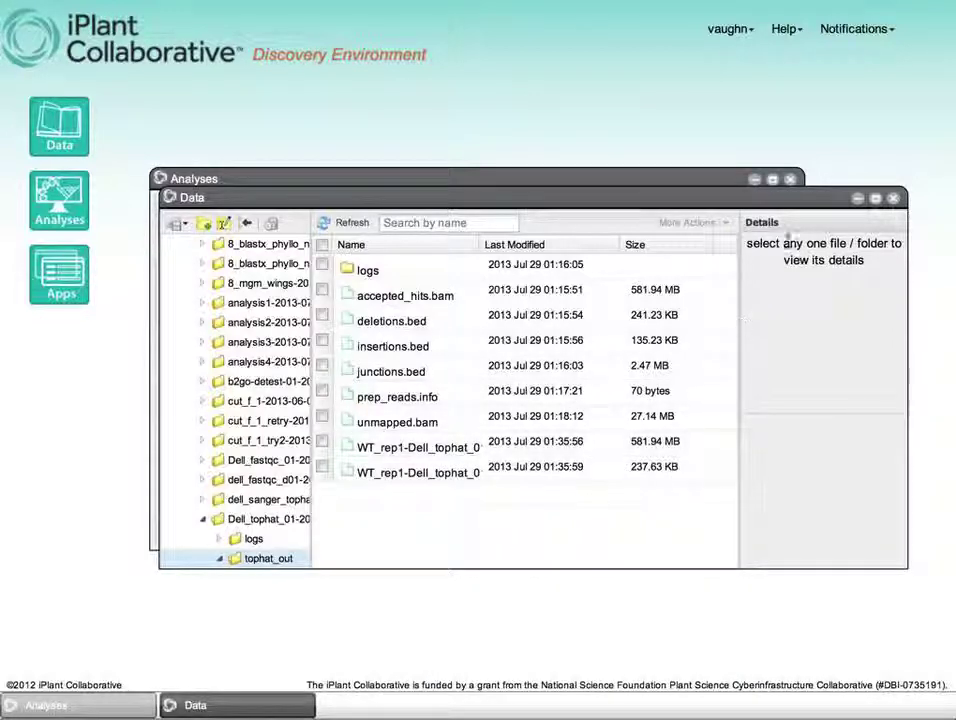
{"action": "left_click", "coordinate": [894, 203]}
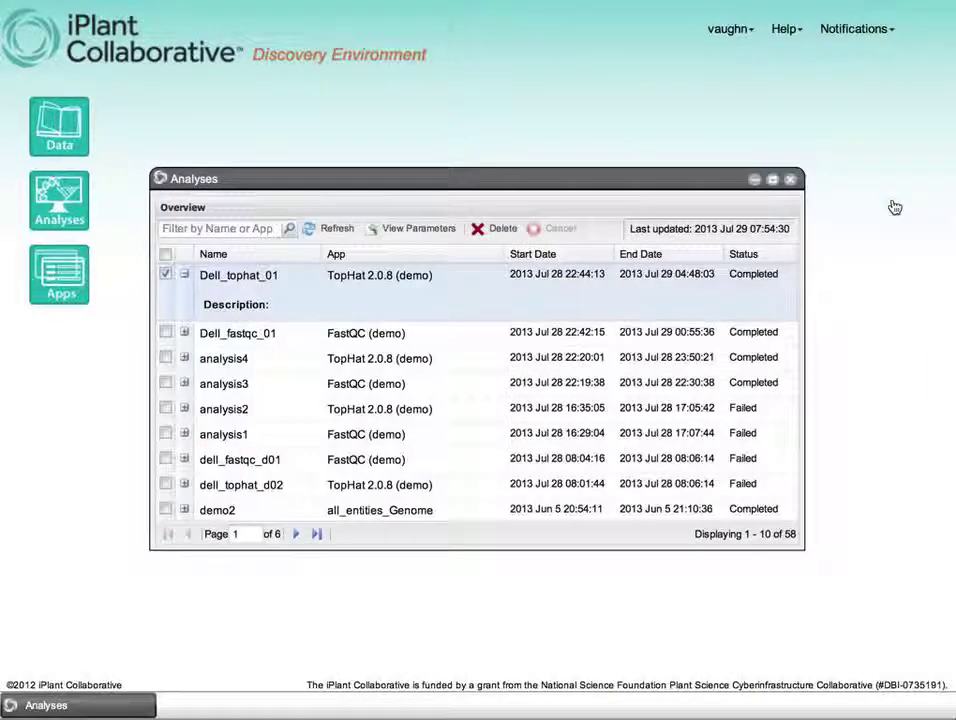
Close the Analyses window and browse the Apps catalogue's workspace and public app categories
{"action": "left_click", "coordinate": [792, 184]}
{"action": "left_click", "coordinate": [73, 275]}
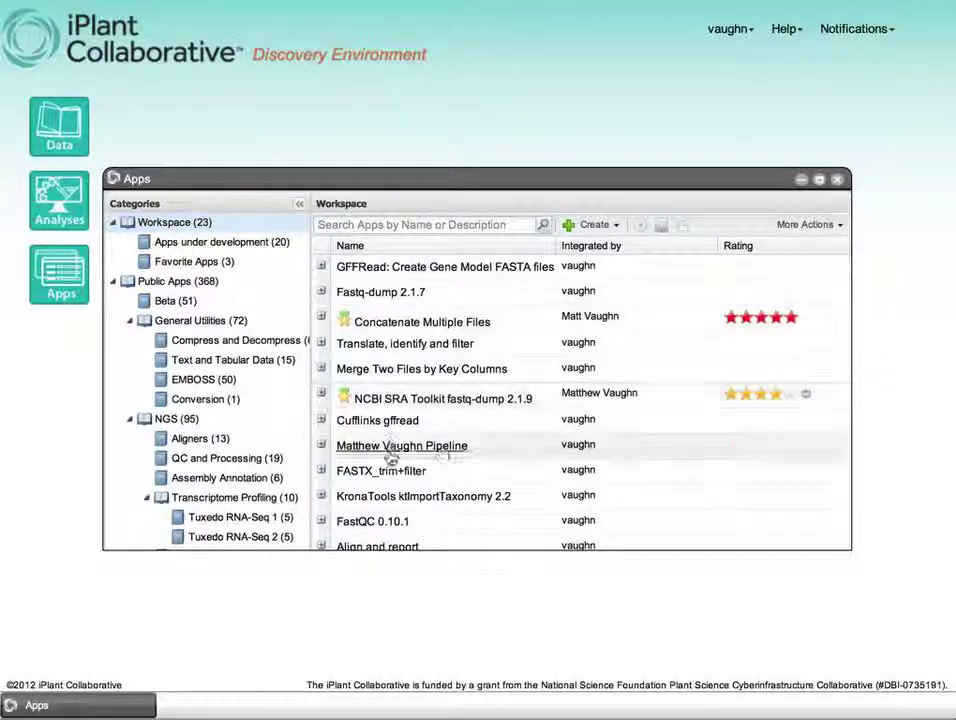
{"action": "scroll", "coordinate": [442, 452], "scroll_direction": "down", "scroll_amount": 5}
{"action": "scroll", "coordinate": [444, 429], "scroll_direction": "up", "scroll_amount": 5}
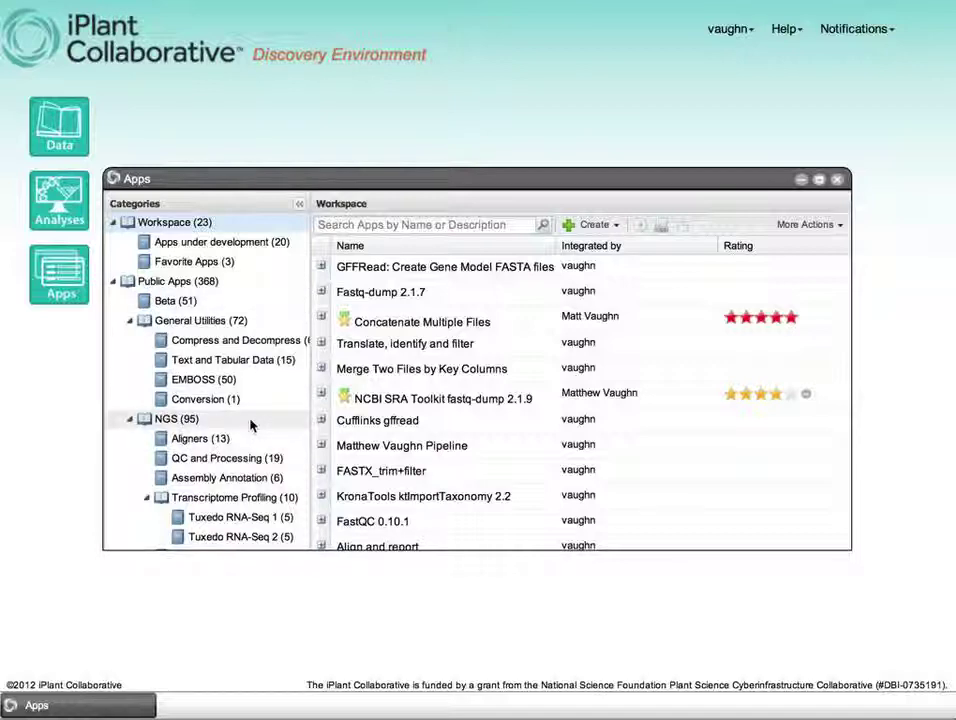
{"action": "scroll", "coordinate": [250, 425], "scroll_direction": "down", "scroll_amount": 10}
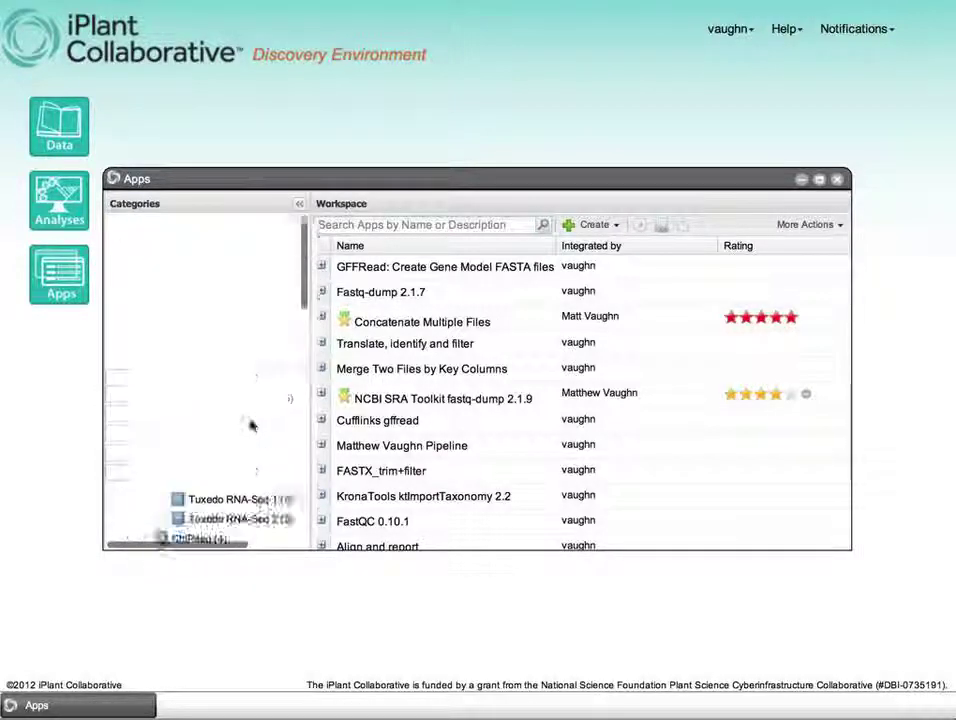
{"action": "scroll", "coordinate": [250, 425], "scroll_direction": "up", "scroll_amount": 10}
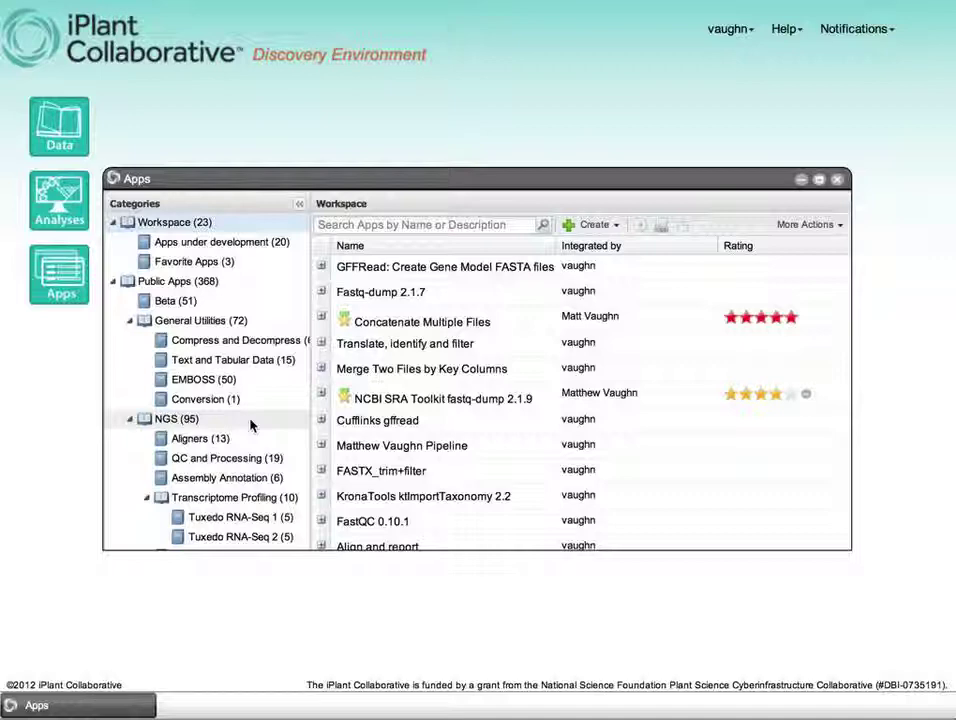
{"action": "scroll", "coordinate": [250, 425], "scroll_direction": "down", "scroll_amount": 5}
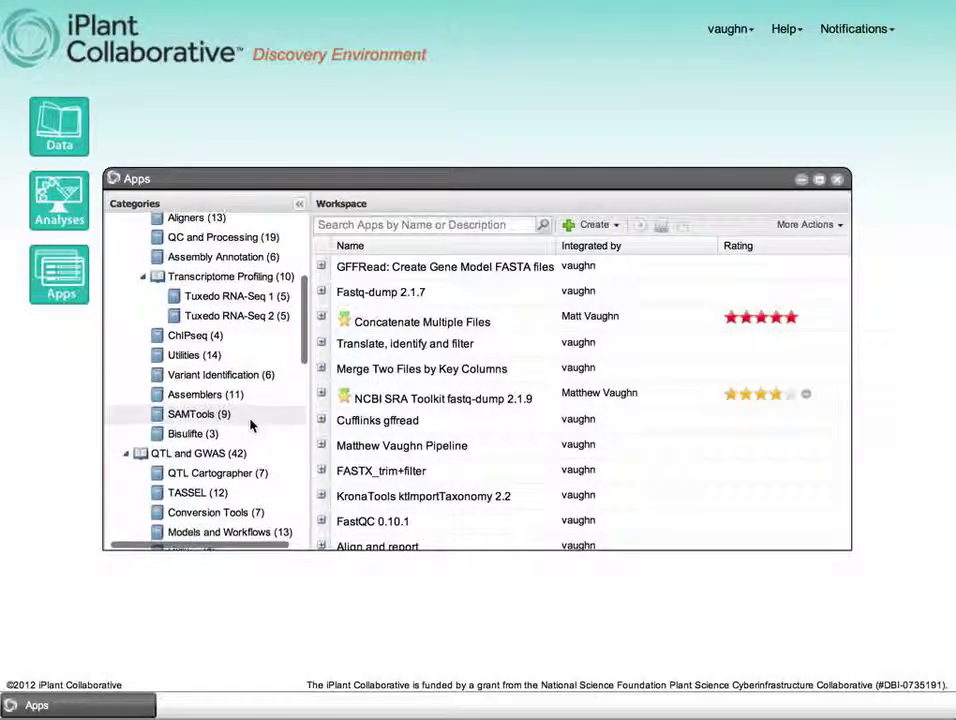
{"action": "scroll", "coordinate": [250, 425], "scroll_direction": "down", "scroll_amount": 6}
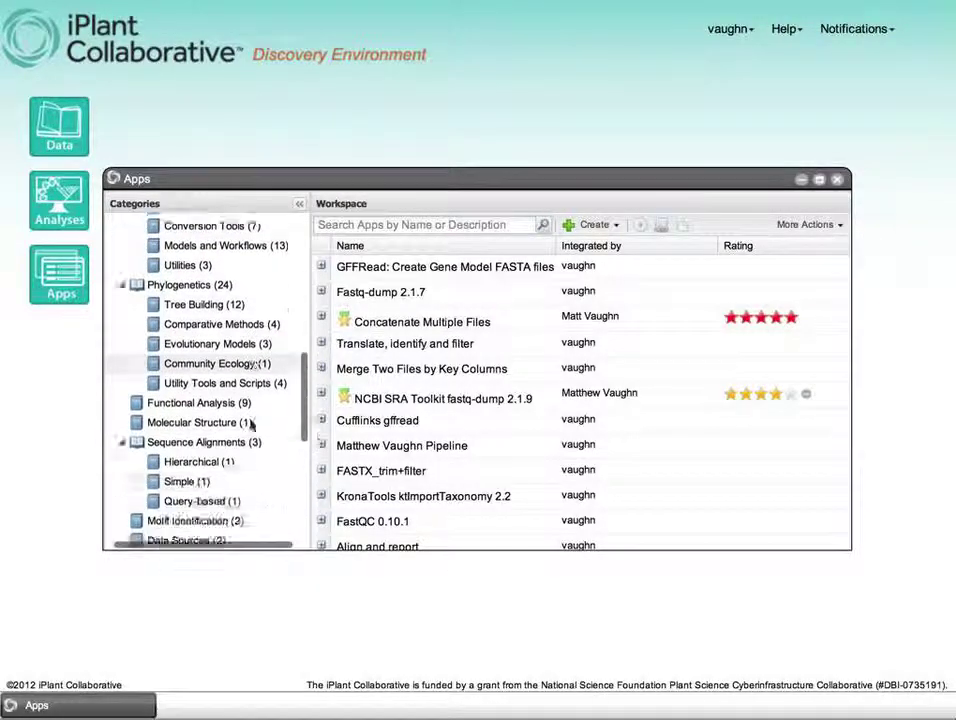
{"action": "scroll", "coordinate": [250, 425], "scroll_direction": "down", "scroll_amount": 3}
{"action": "scroll", "coordinate": [250, 425], "scroll_direction": "down", "scroll_amount": 2}
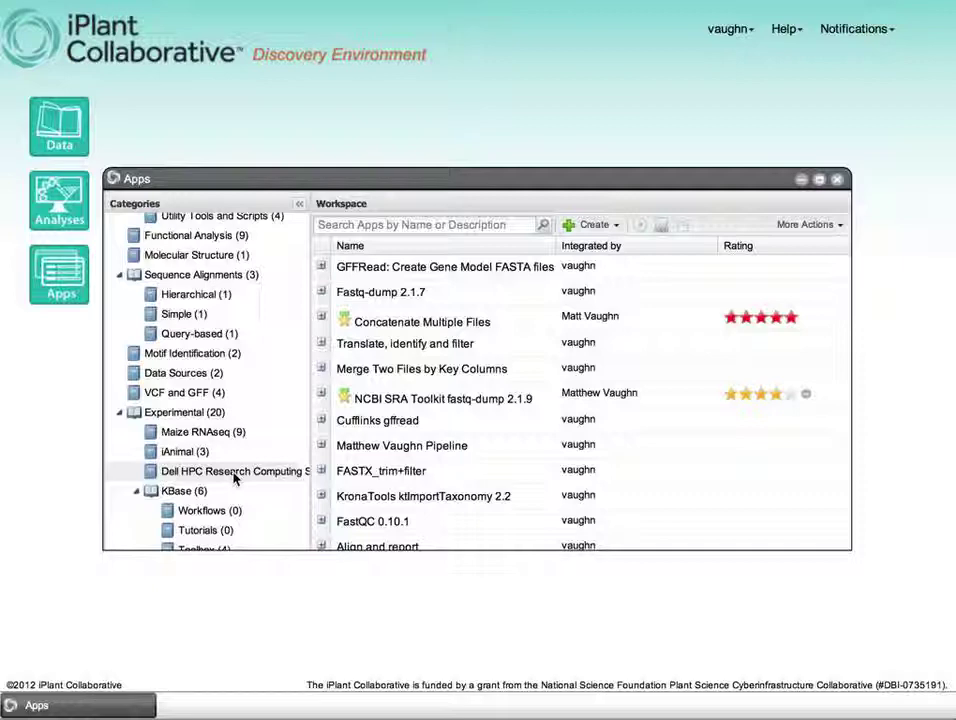
Open FastQC (demo) from Dell HPC Research Computing Solutions and set its input to demos/a_thaliana/40M_athaliana_rna.fq
{"action": "left_click", "coordinate": [235, 475]}
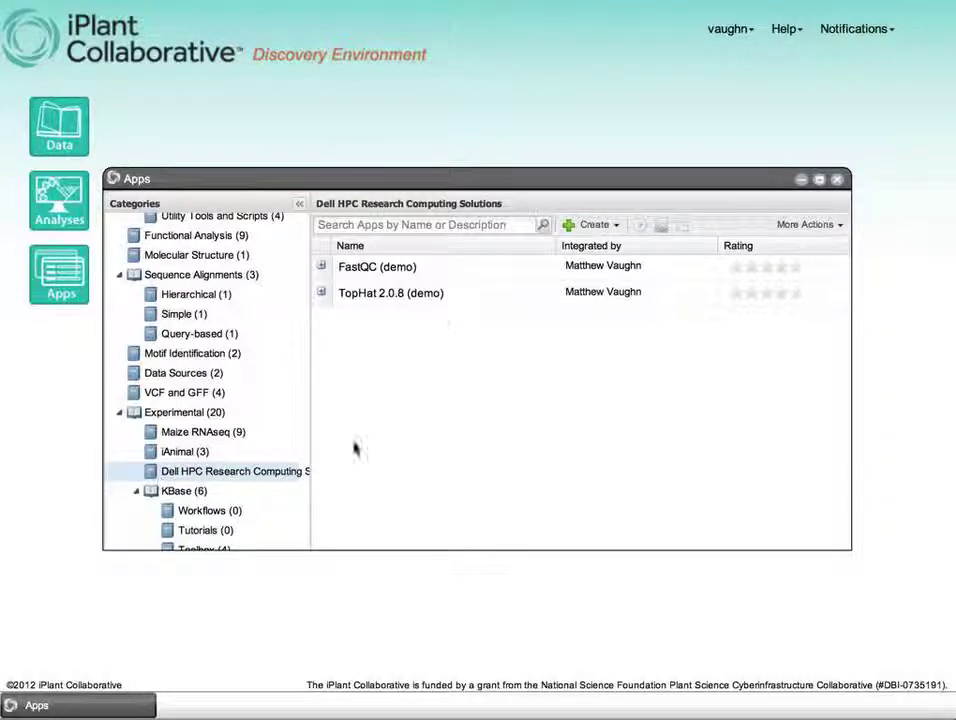
{"action": "left_click", "coordinate": [387, 268]}
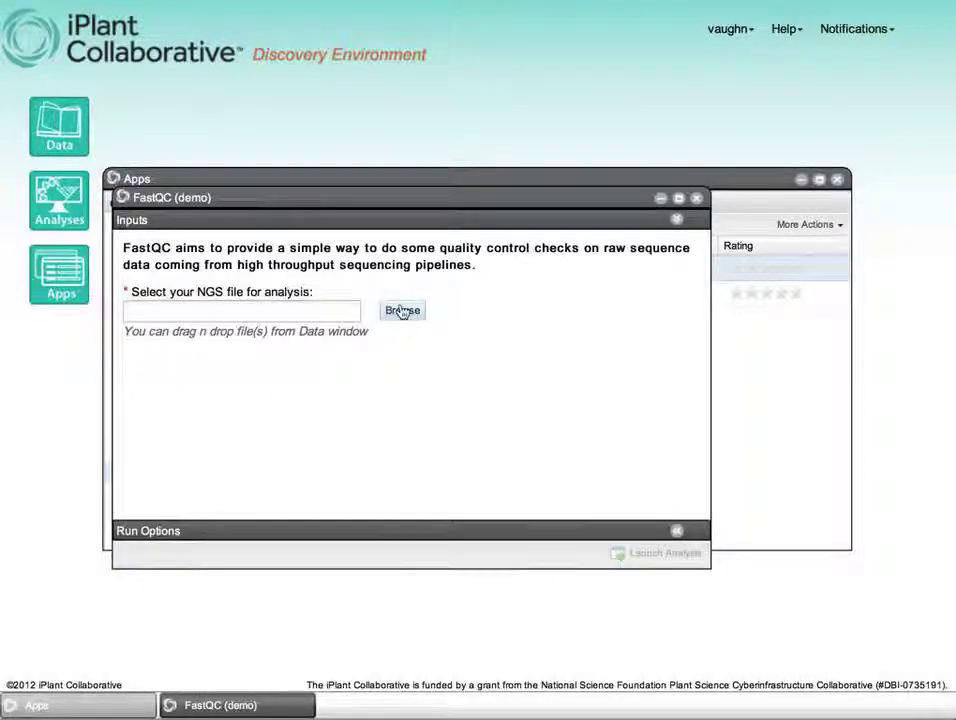
{"action": "left_click", "coordinate": [401, 309]}
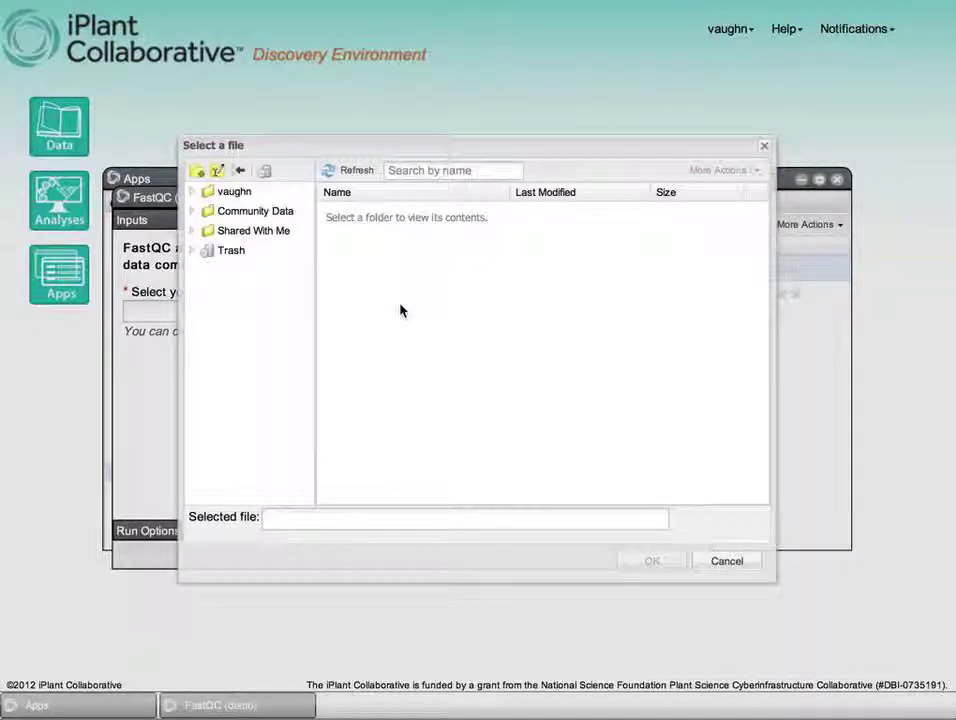
{"action": "left_click", "coordinate": [240, 197]}
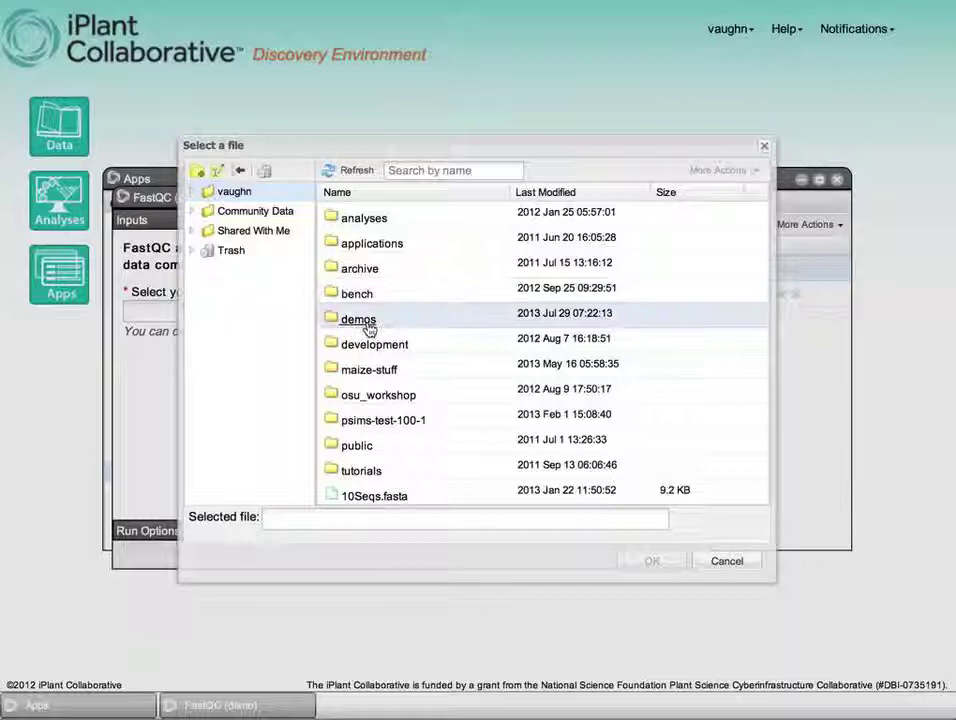
{"action": "double_click", "coordinate": [368, 328]}
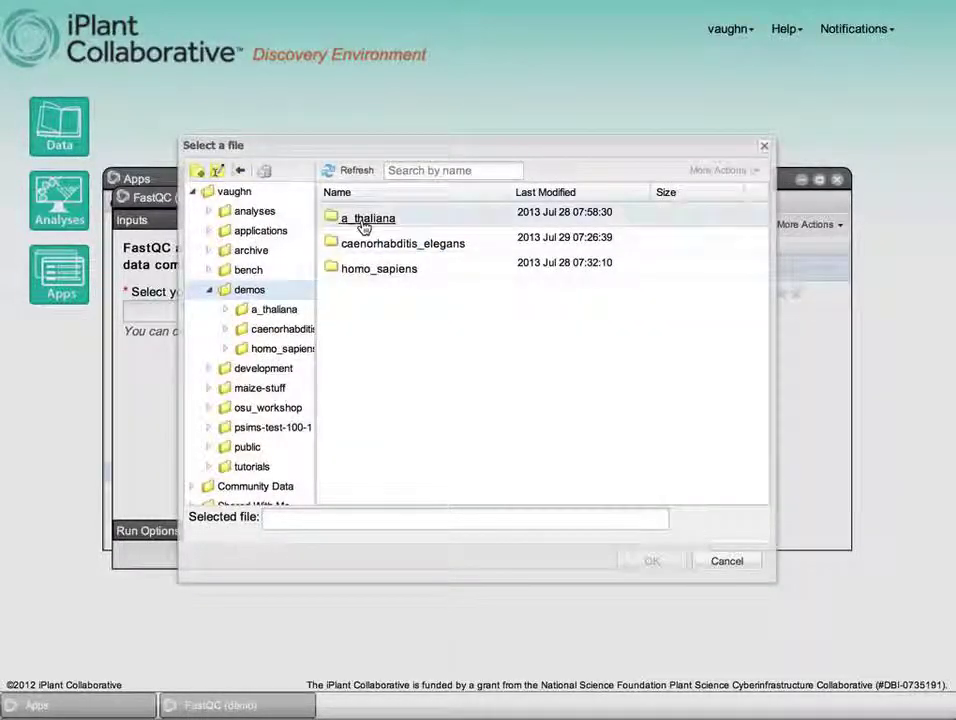
{"action": "double_click", "coordinate": [364, 219]}
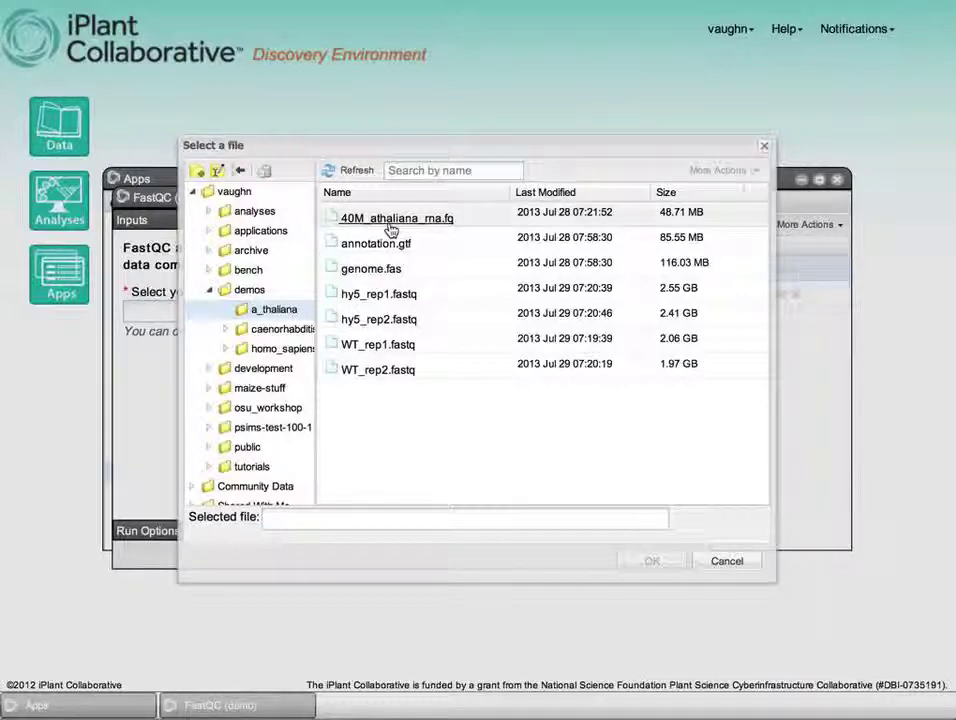
{"action": "left_click", "coordinate": [392, 220]}
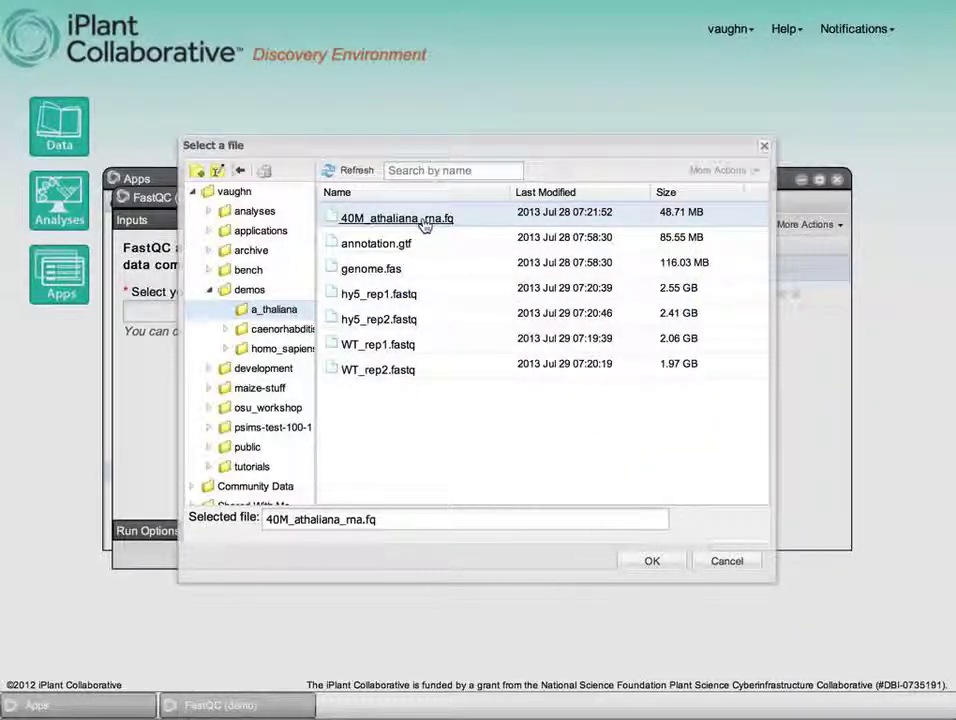
{"action": "mouse_move", "coordinate": [424, 226]}
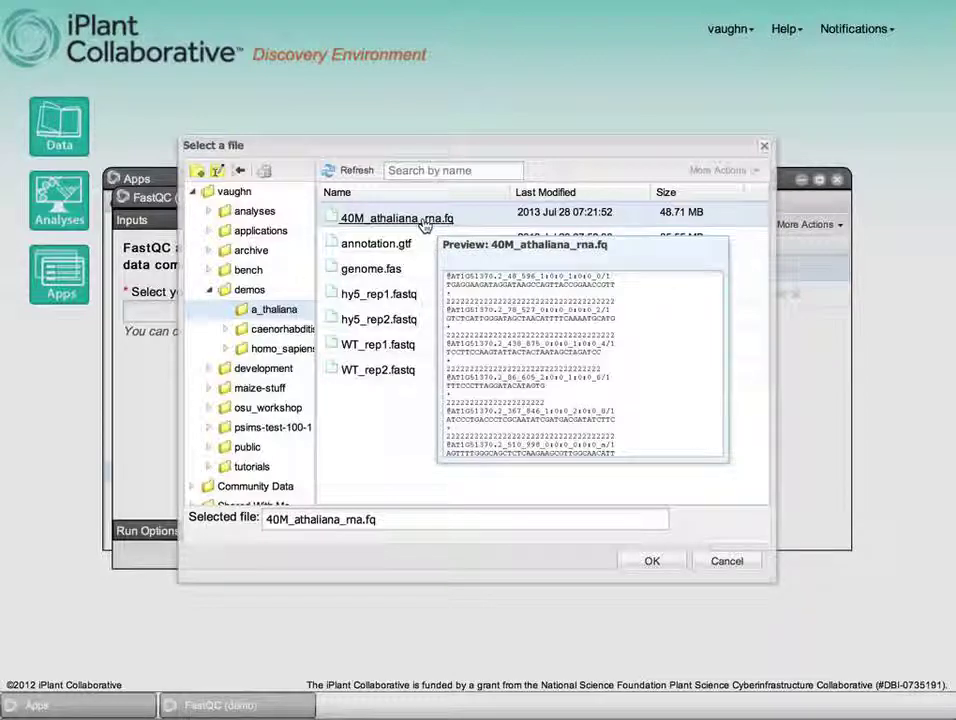
{"action": "left_click", "coordinate": [664, 565]}
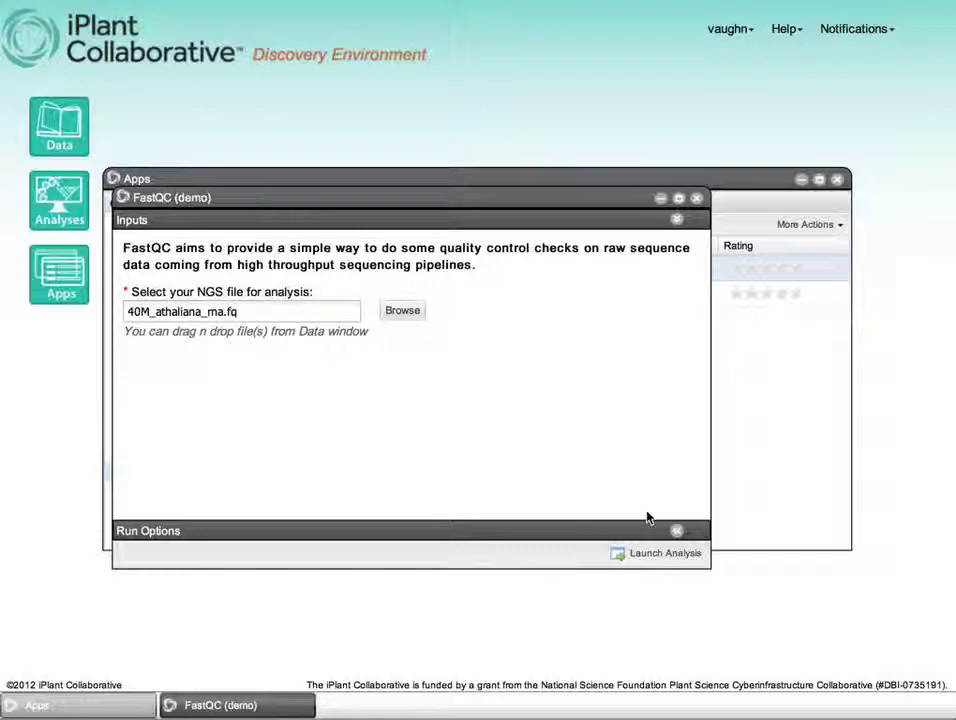
Launch the FastQC analysis named fastqc_01 and acknowledge the submission notice
{"action": "left_click", "coordinate": [640, 563]}
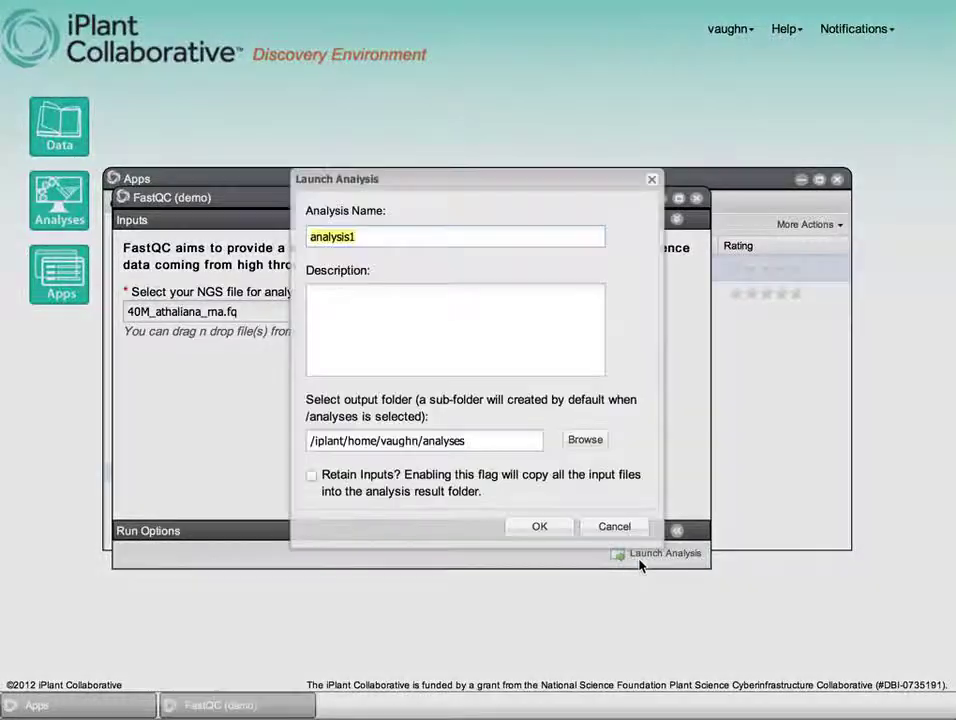
{"action": "type", "text": "fastqc"}
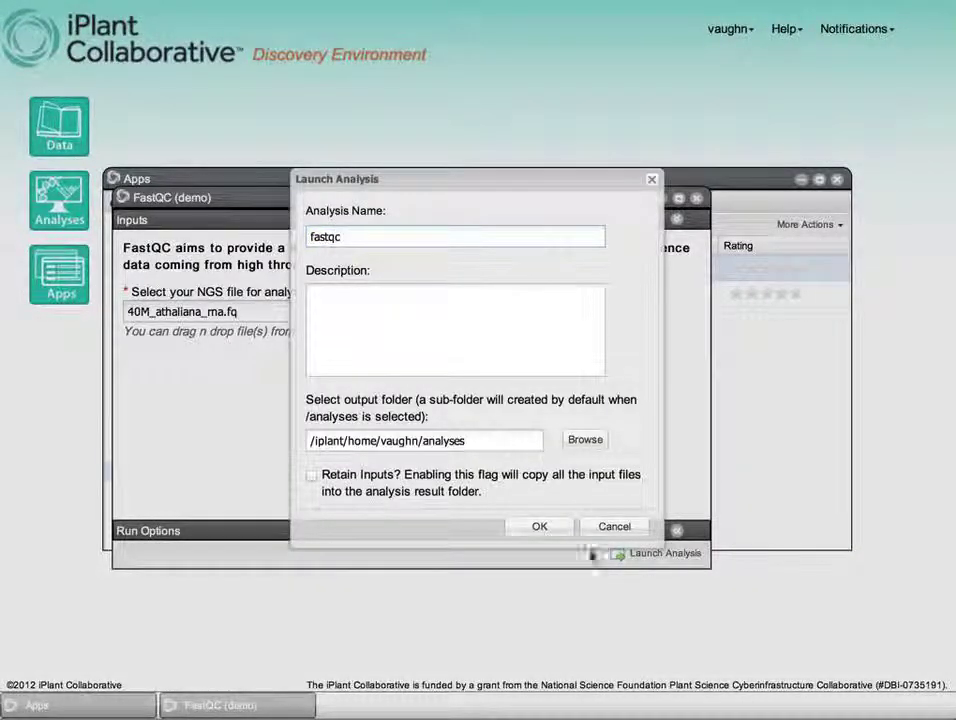
{"action": "type", "text": "_01"}
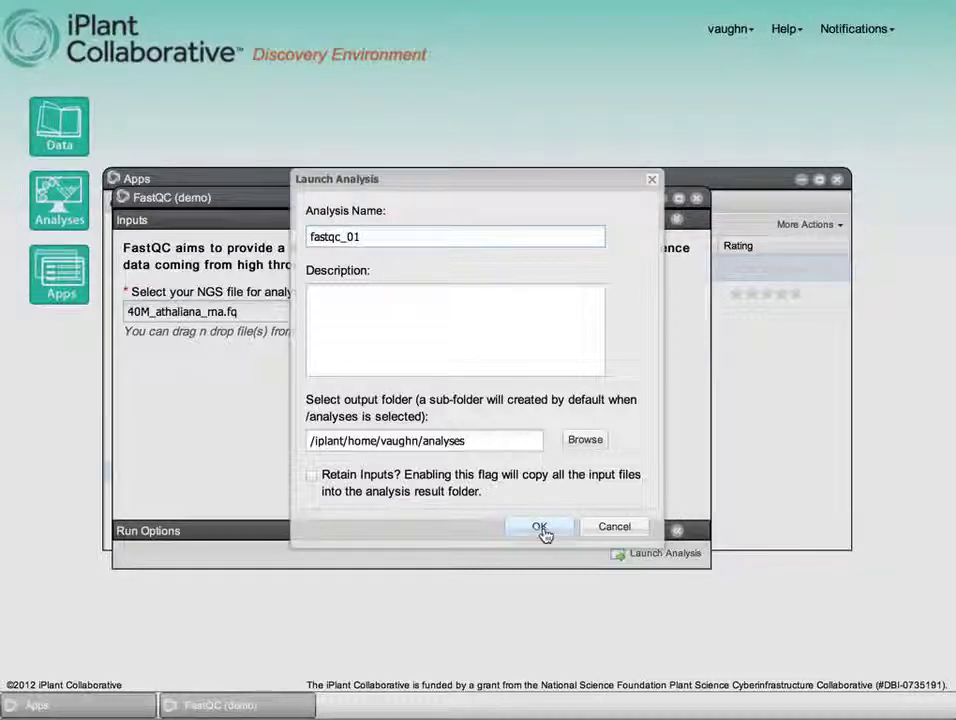
{"action": "left_click", "coordinate": [541, 529]}
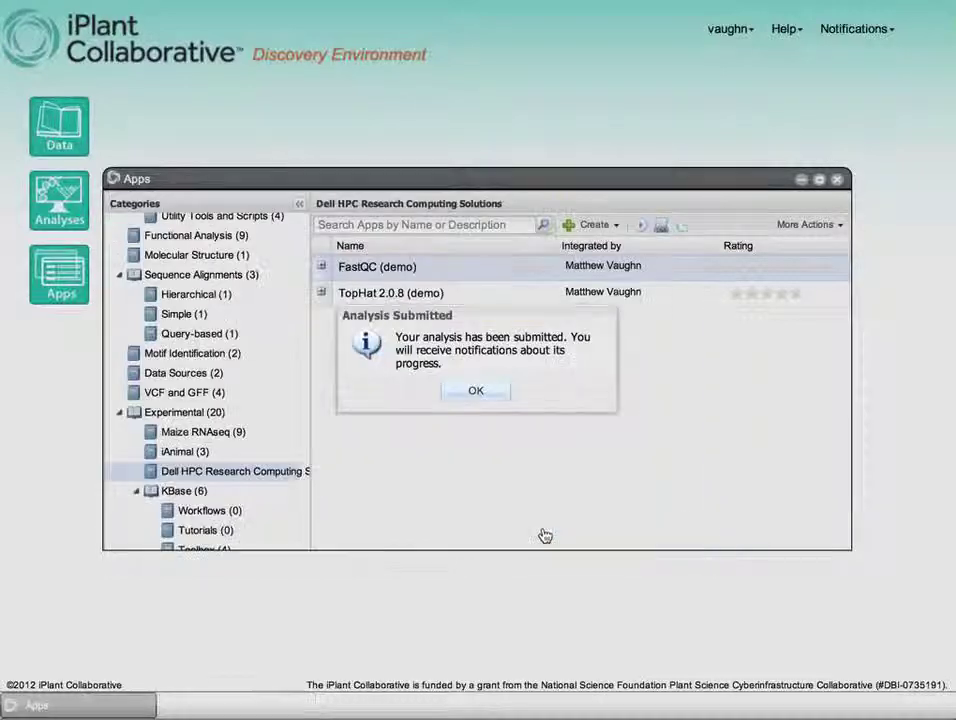
{"action": "left_click", "coordinate": [482, 393]}
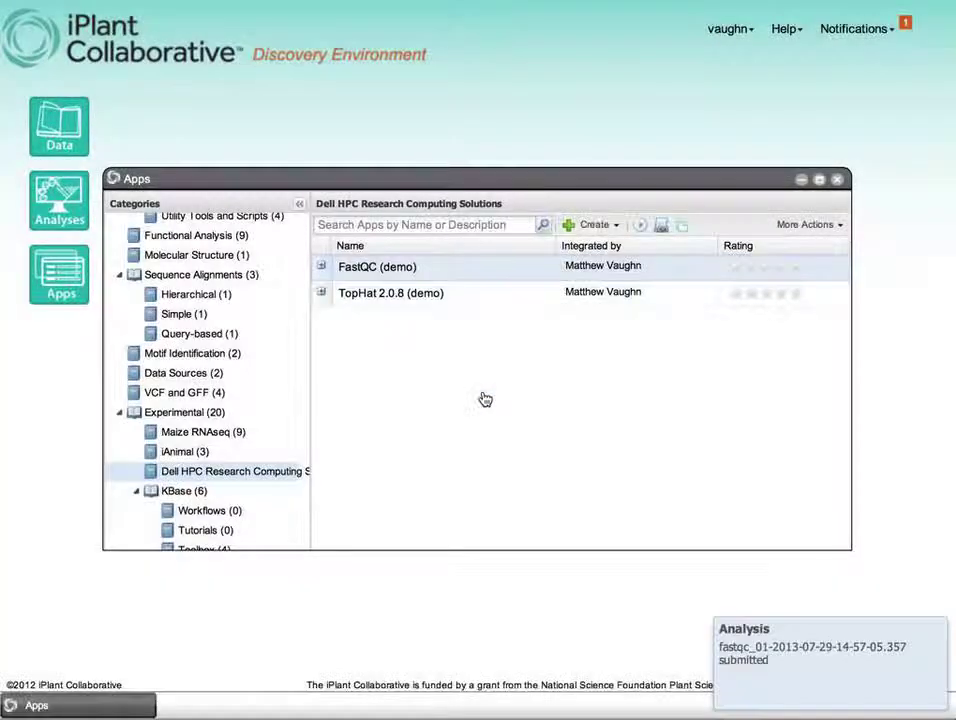
Open TopHat 2.0.8 (demo) and set demos/a_thaliana/40M_athaliana_rna.fq as the FASTQ file to map
{"action": "left_click", "coordinate": [384, 296]}
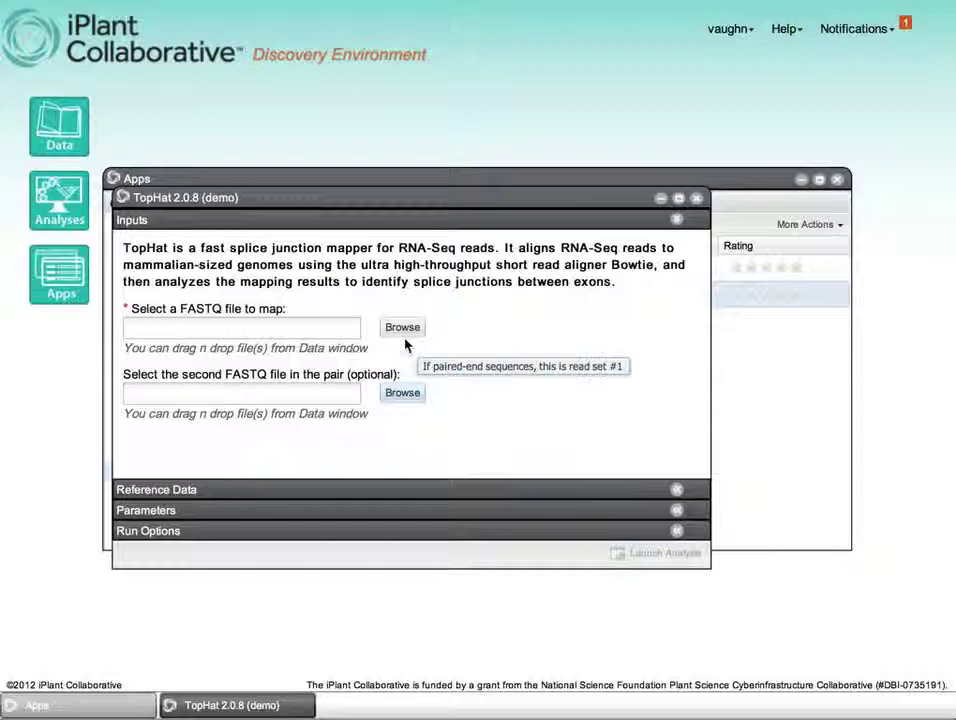
{"action": "left_click", "coordinate": [397, 327]}
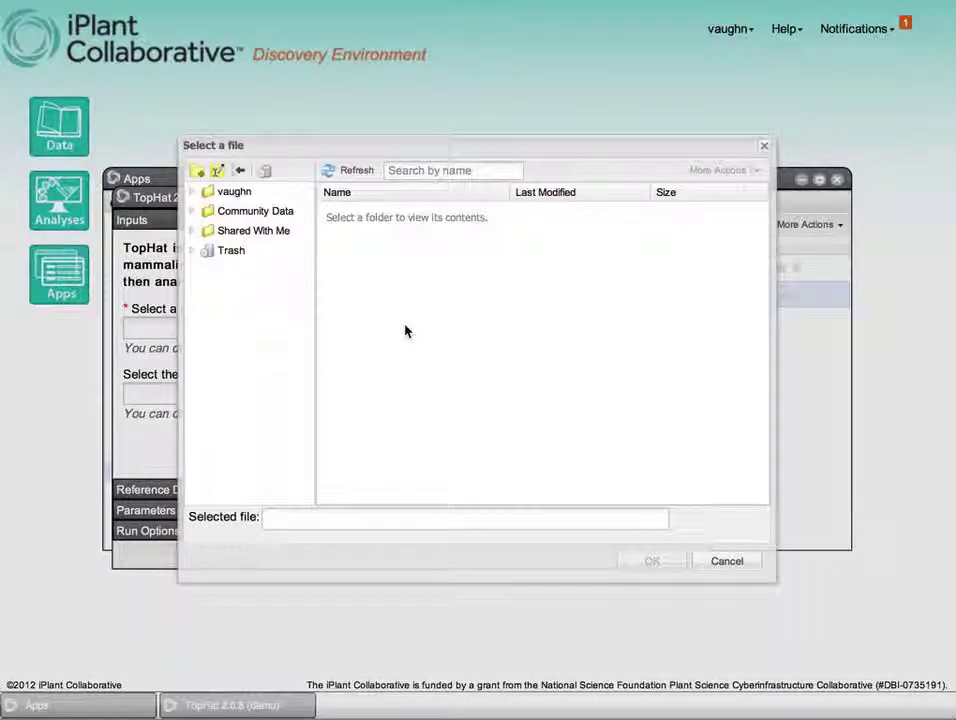
{"action": "left_click", "coordinate": [251, 196]}
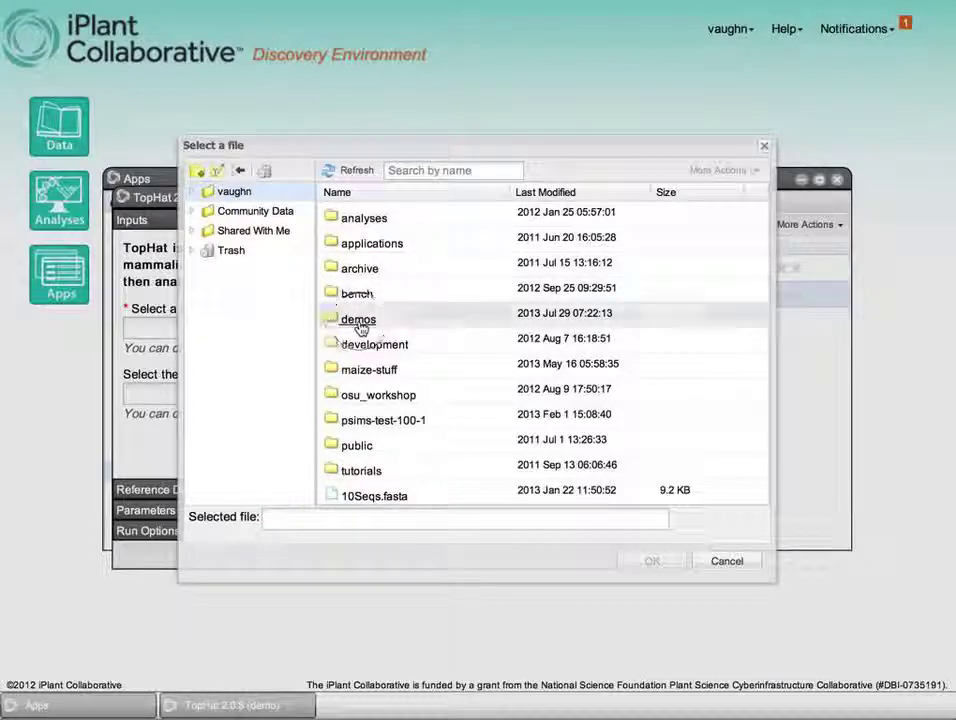
{"action": "double_click", "coordinate": [361, 326]}
{"action": "double_click", "coordinate": [369, 228]}
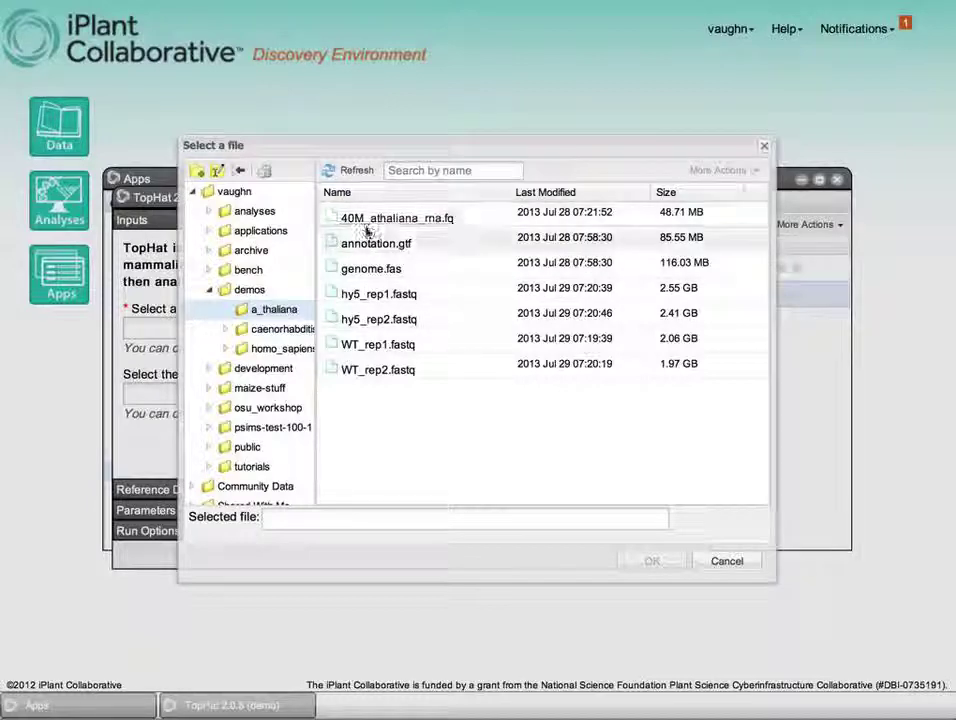
{"action": "left_click", "coordinate": [369, 230]}
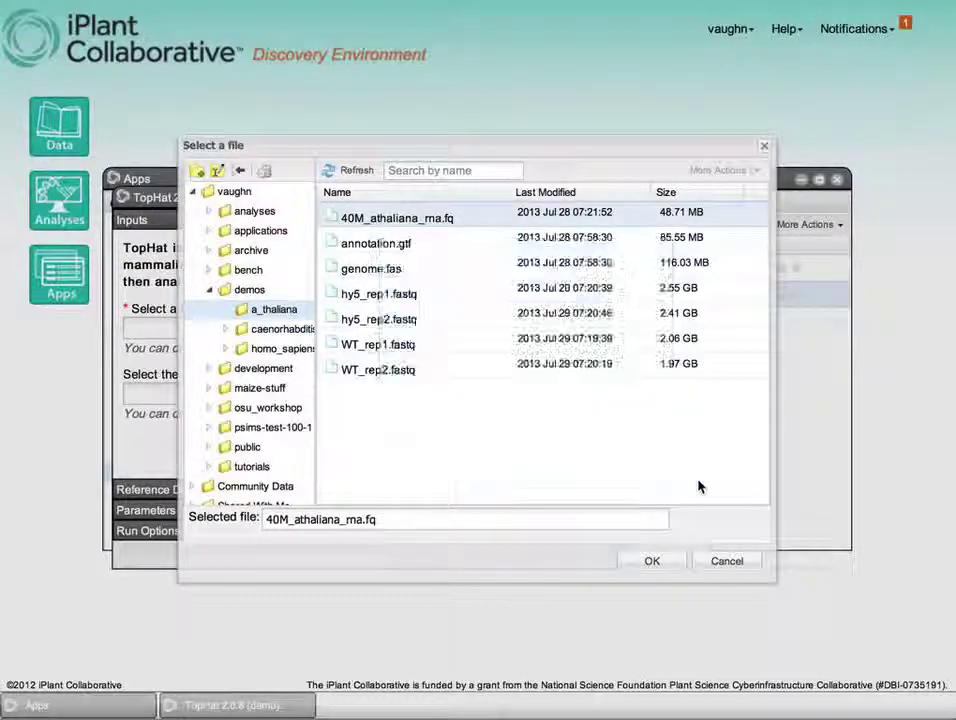
{"action": "left_click", "coordinate": [664, 569]}
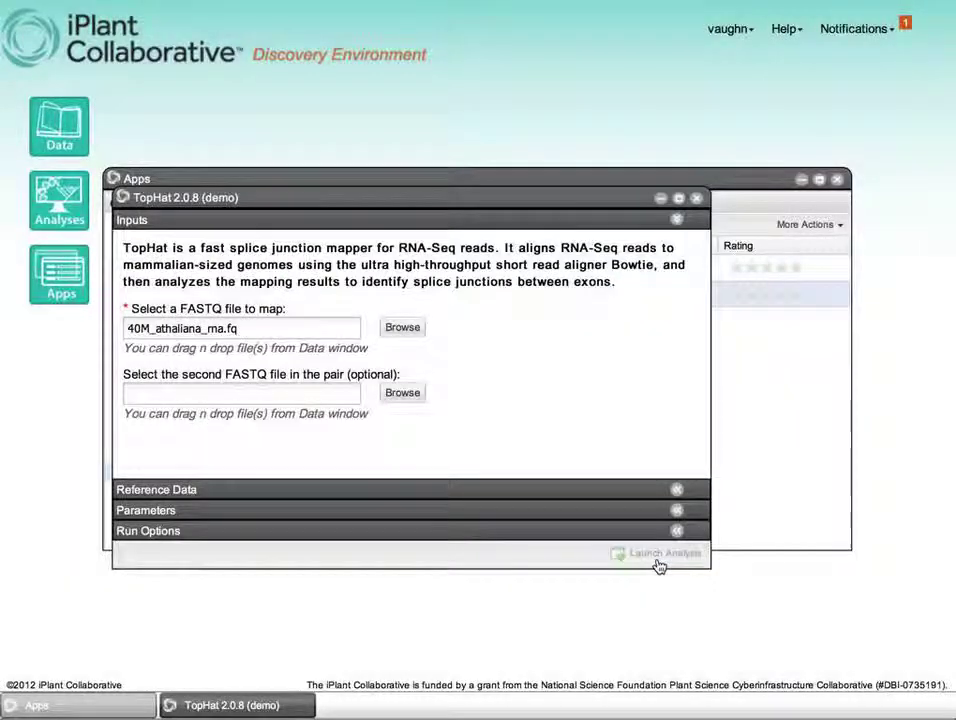
Set genome.fas from demos/a_thaliana as TopHat's FASTA reference sequence
{"action": "left_click", "coordinate": [290, 490]}
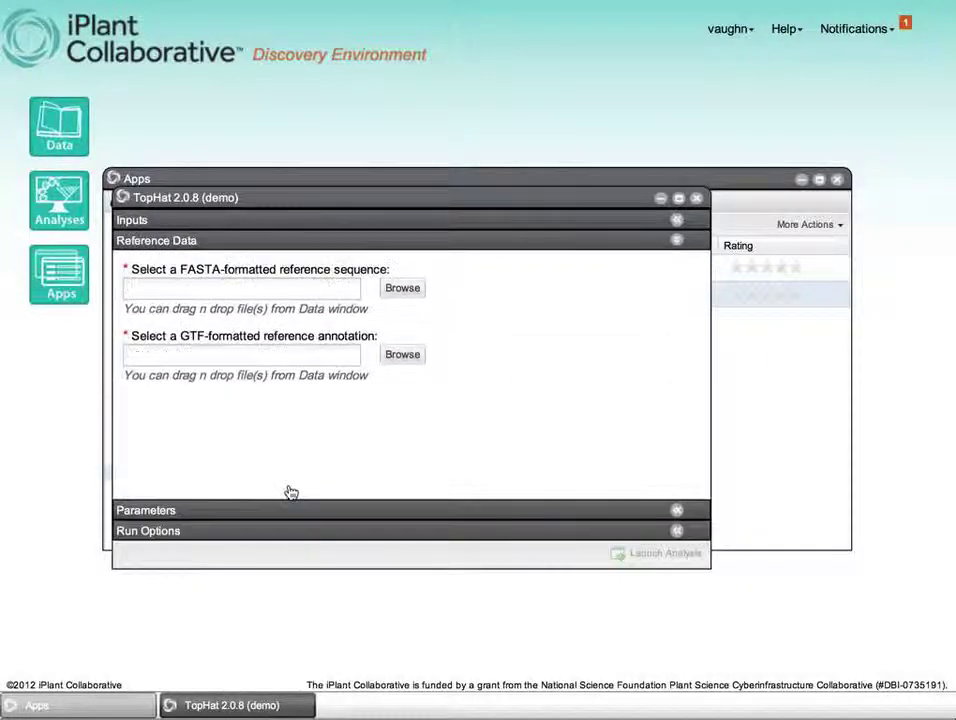
{"action": "left_click", "coordinate": [402, 288]}
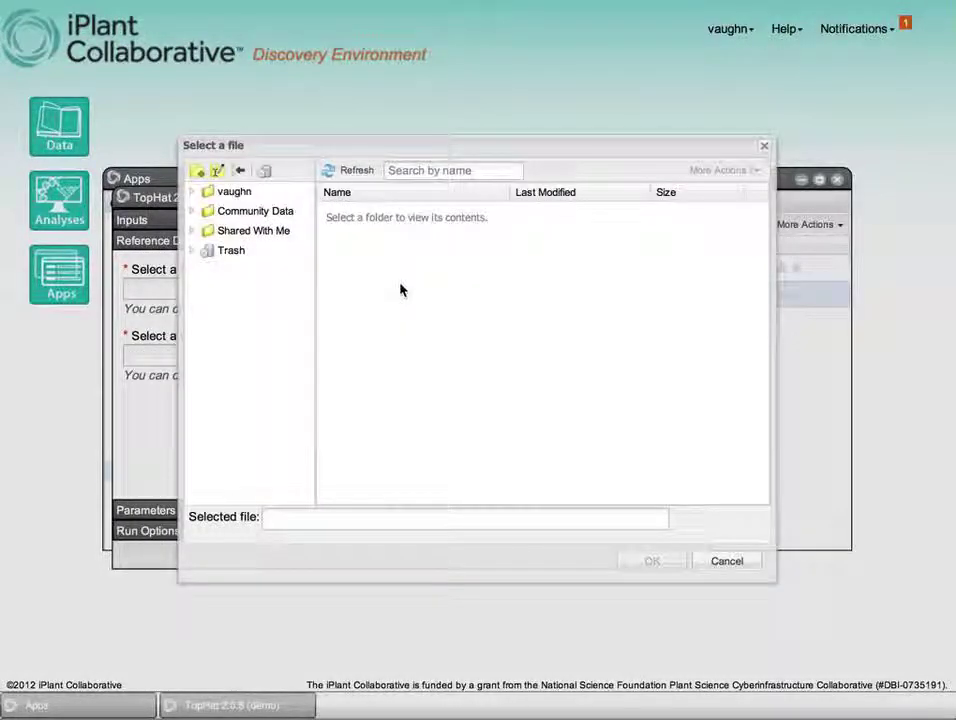
{"action": "left_click", "coordinate": [241, 193]}
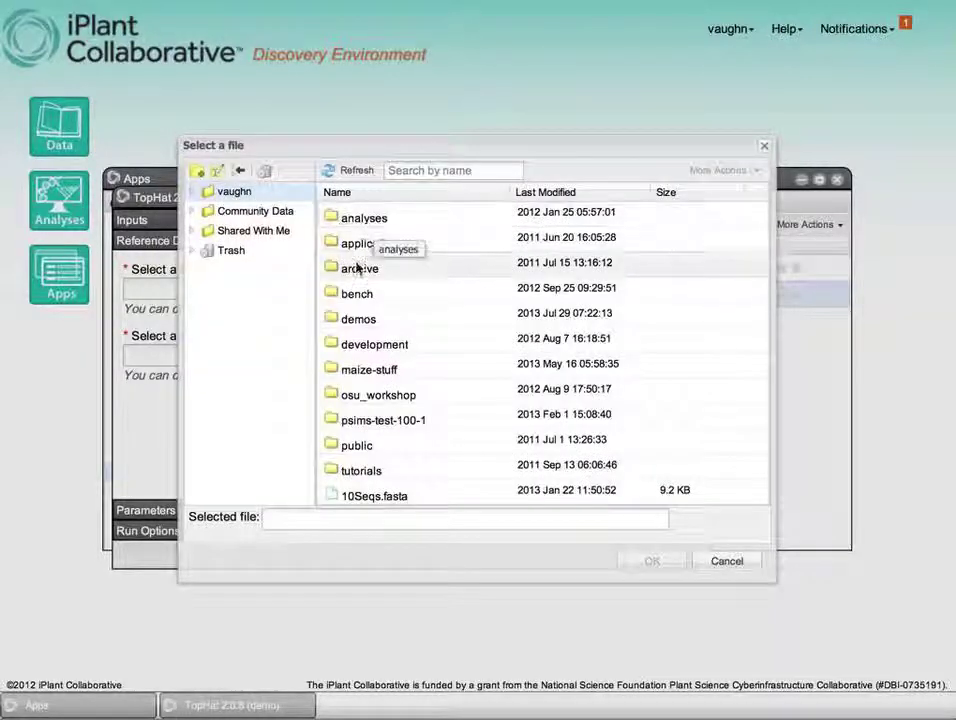
{"action": "double_click", "coordinate": [359, 326]}
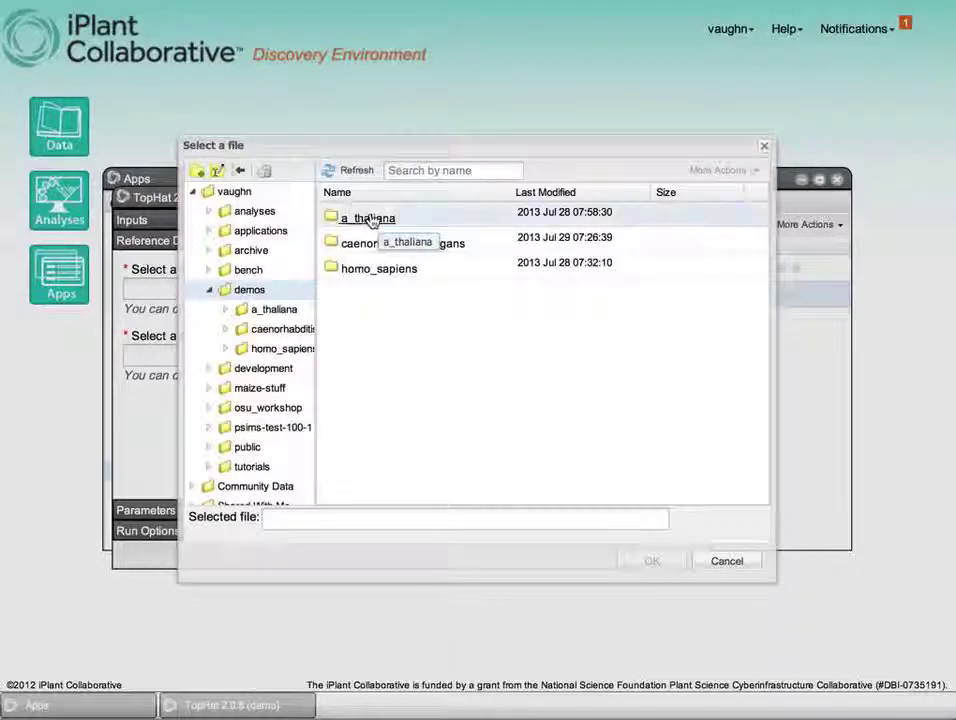
{"action": "double_click", "coordinate": [371, 221]}
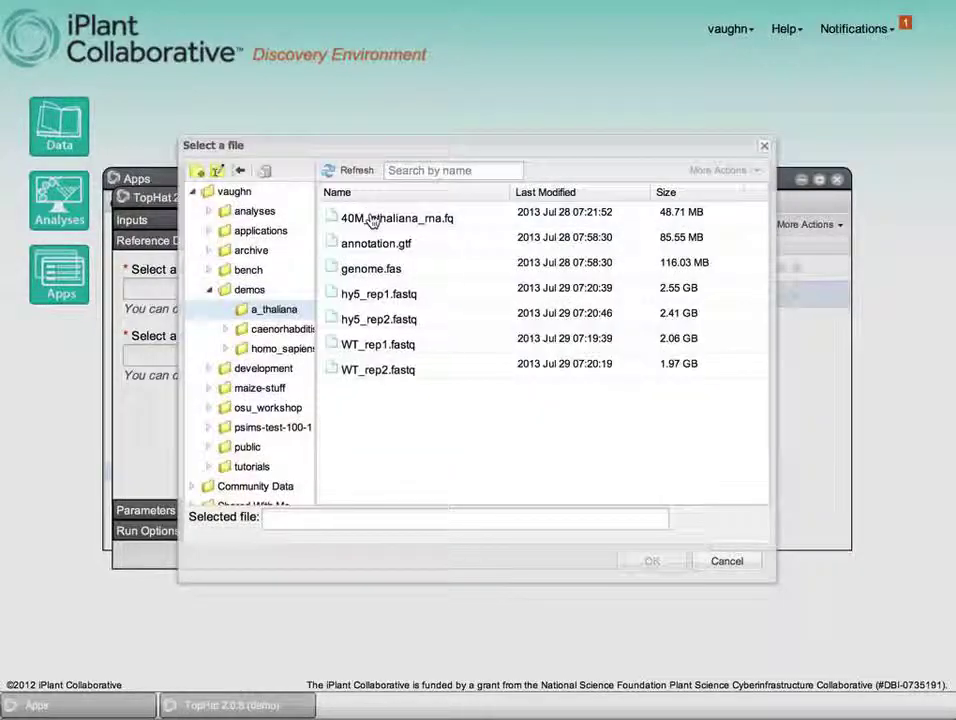
{"action": "left_click", "coordinate": [365, 268]}
{"action": "left_click", "coordinate": [653, 562]}
Set annotation.gtf from demos/a_thaliana as the GTF reference annotation
{"action": "left_click", "coordinate": [403, 357]}
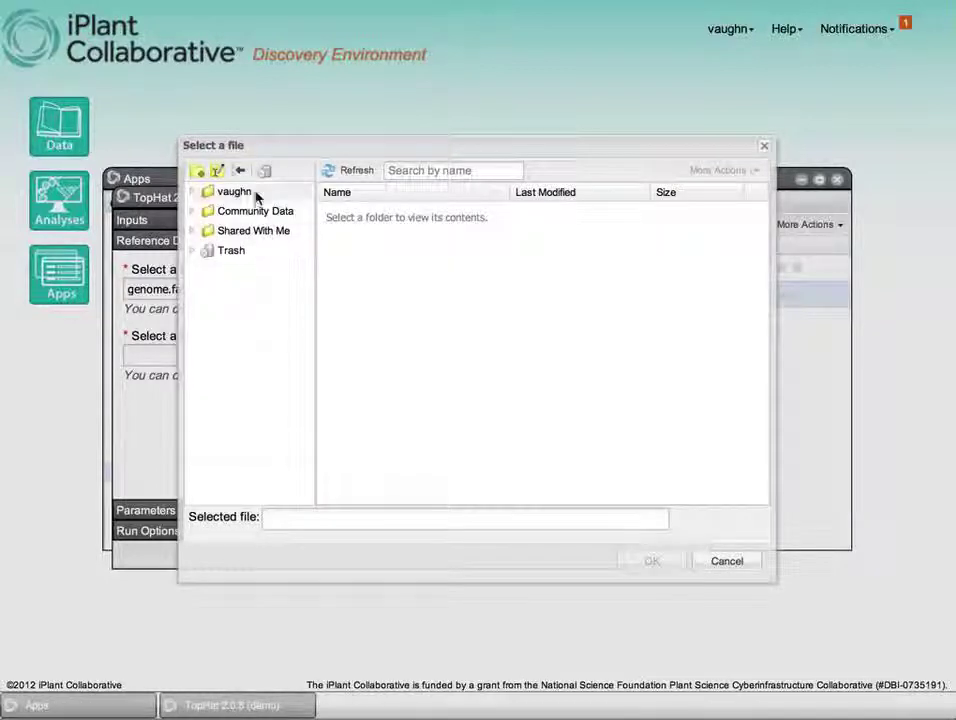
{"action": "left_click", "coordinate": [240, 192]}
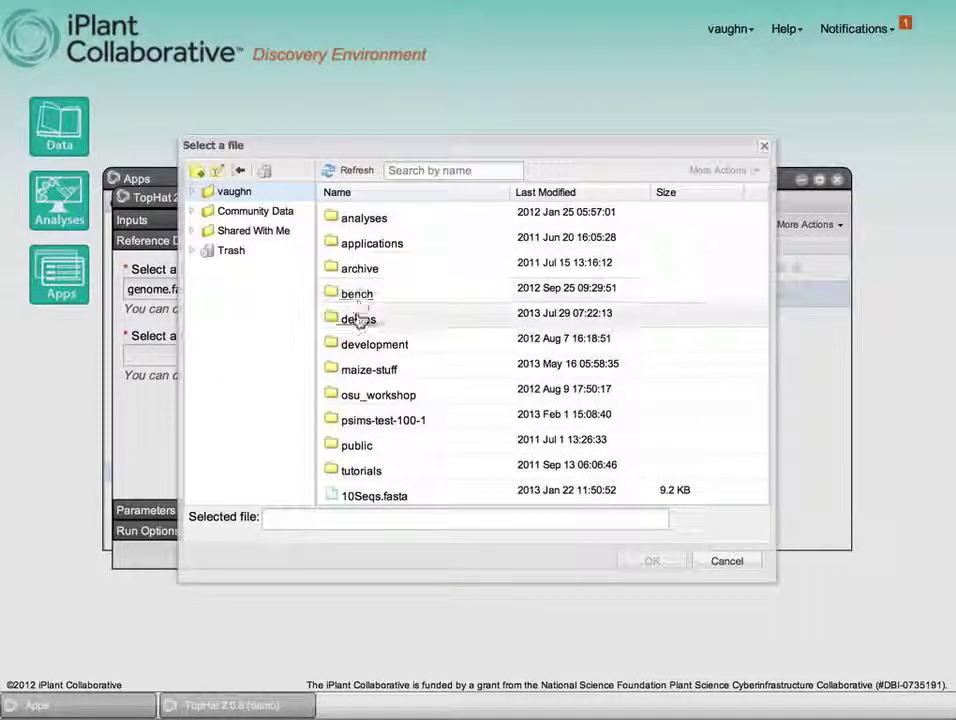
{"action": "double_click", "coordinate": [359, 324]}
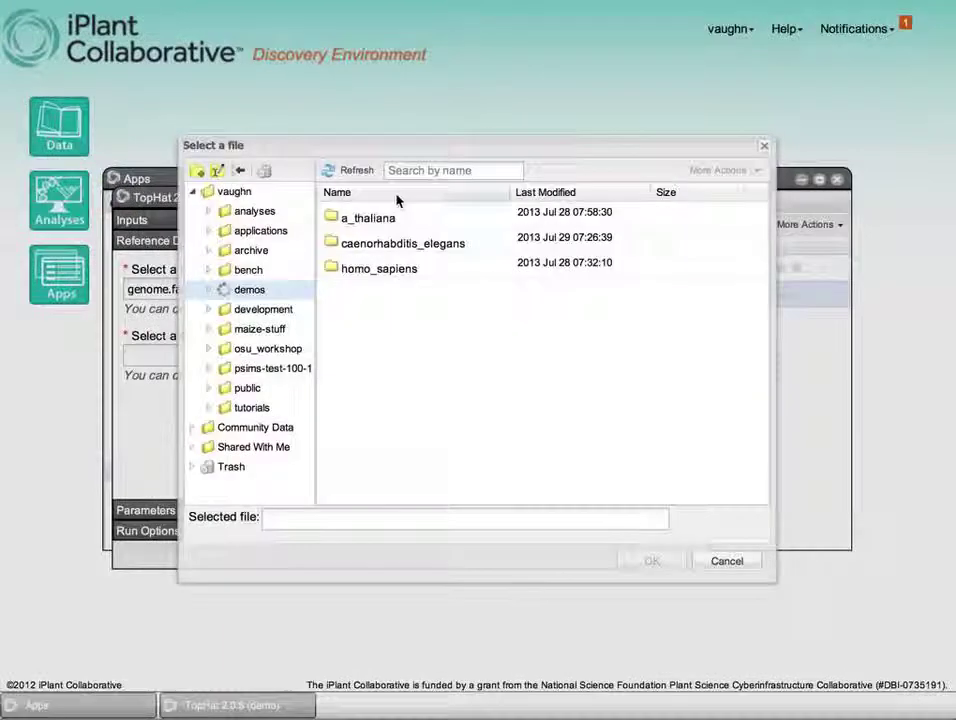
{"action": "double_click", "coordinate": [366, 222]}
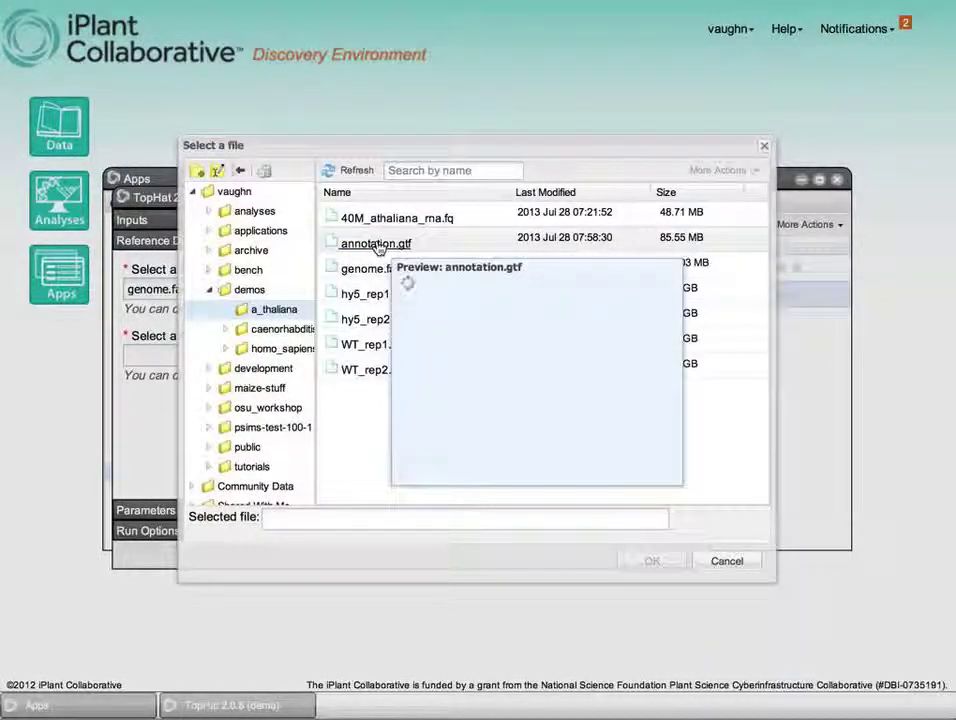
{"action": "left_click", "coordinate": [380, 247]}
{"action": "left_click", "coordinate": [652, 562]}
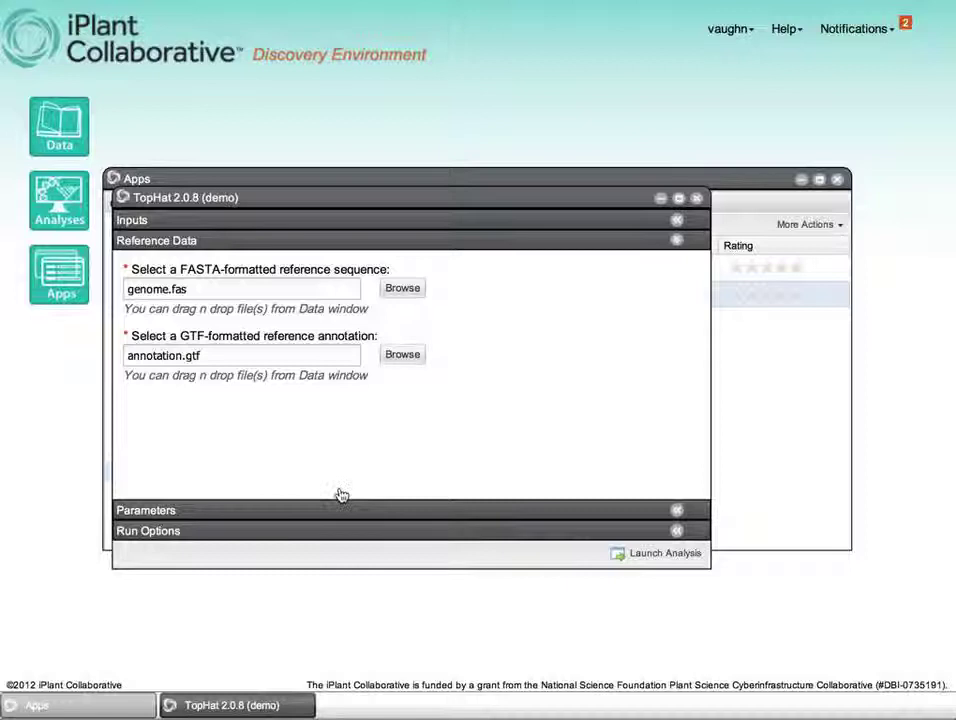
Expand and look over the TopHat parameter settings
{"action": "left_click", "coordinate": [287, 507]}
{"action": "scroll", "coordinate": [320, 390], "scroll_direction": "down", "scroll_amount": 5}
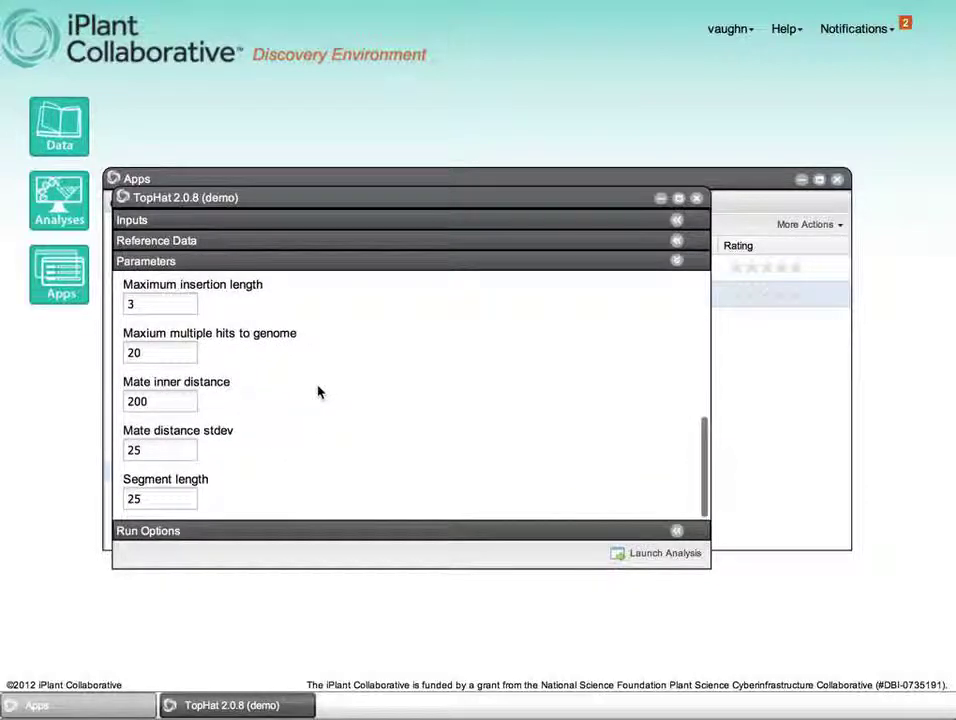
{"action": "scroll", "coordinate": [320, 390], "scroll_direction": "up", "scroll_amount": 10}
{"action": "scroll", "coordinate": [318, 391], "scroll_direction": "down", "scroll_amount": 10}
{"action": "scroll", "coordinate": [318, 391], "scroll_direction": "up", "scroll_amount": 10}
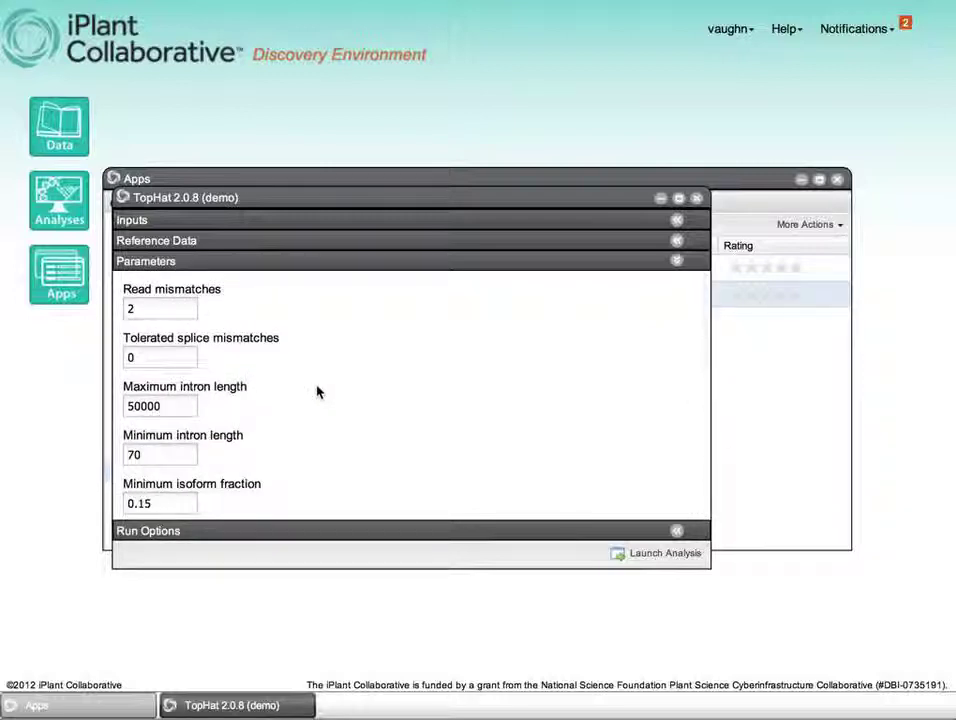
Set the Run Options estimated runtime to 24h and bring up the Launch Analysis dialog
{"action": "left_click", "coordinate": [280, 535]}
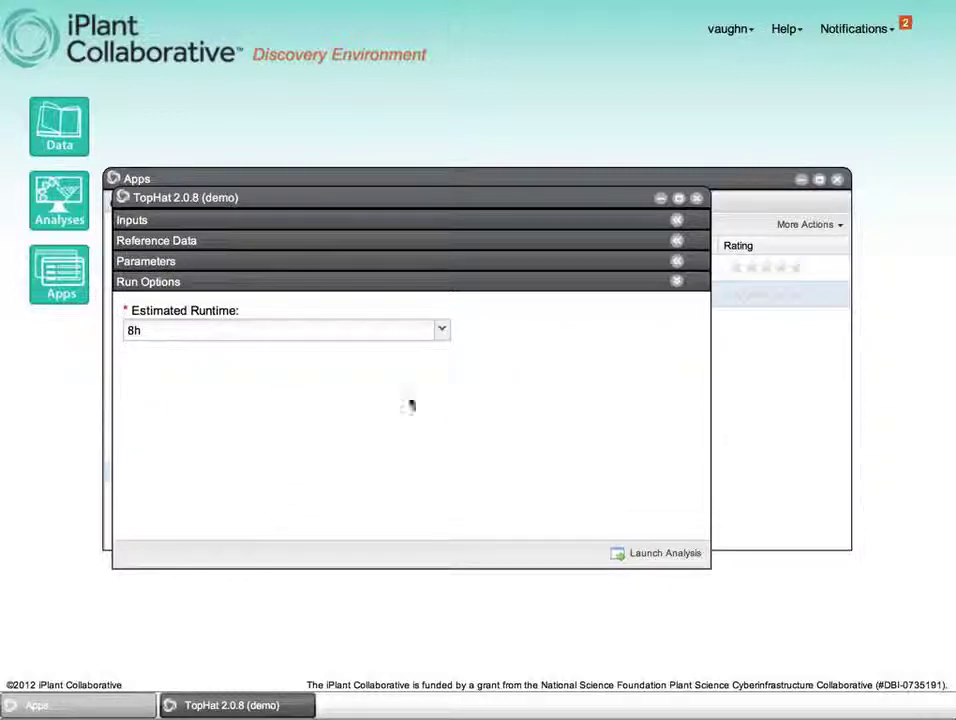
{"action": "left_click", "coordinate": [442, 341]}
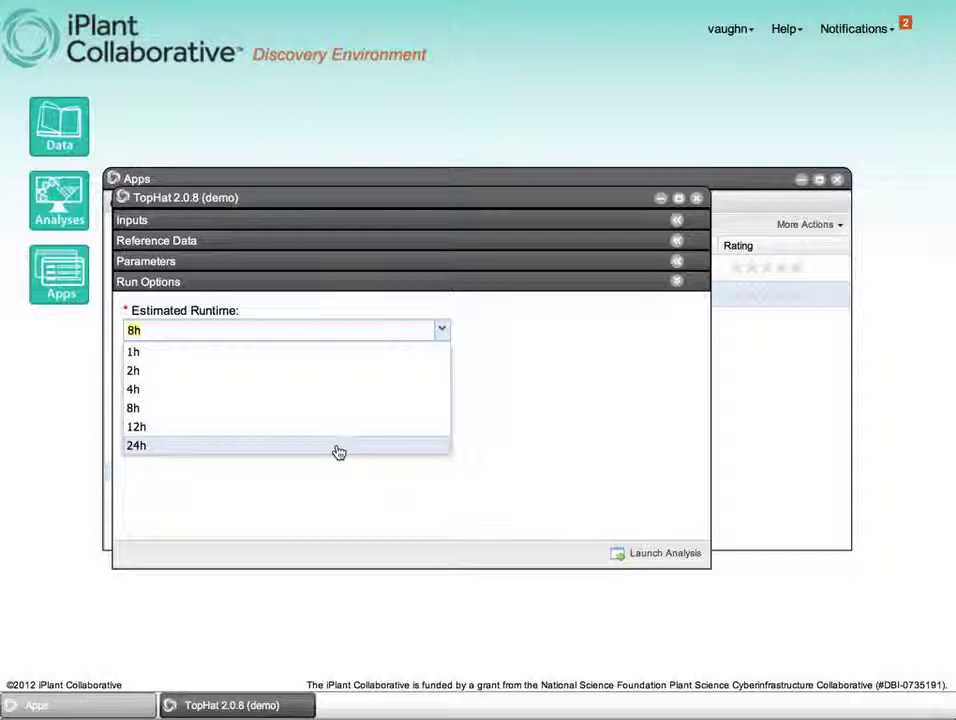
{"action": "left_click", "coordinate": [338, 446]}
{"action": "left_click", "coordinate": [633, 551]}
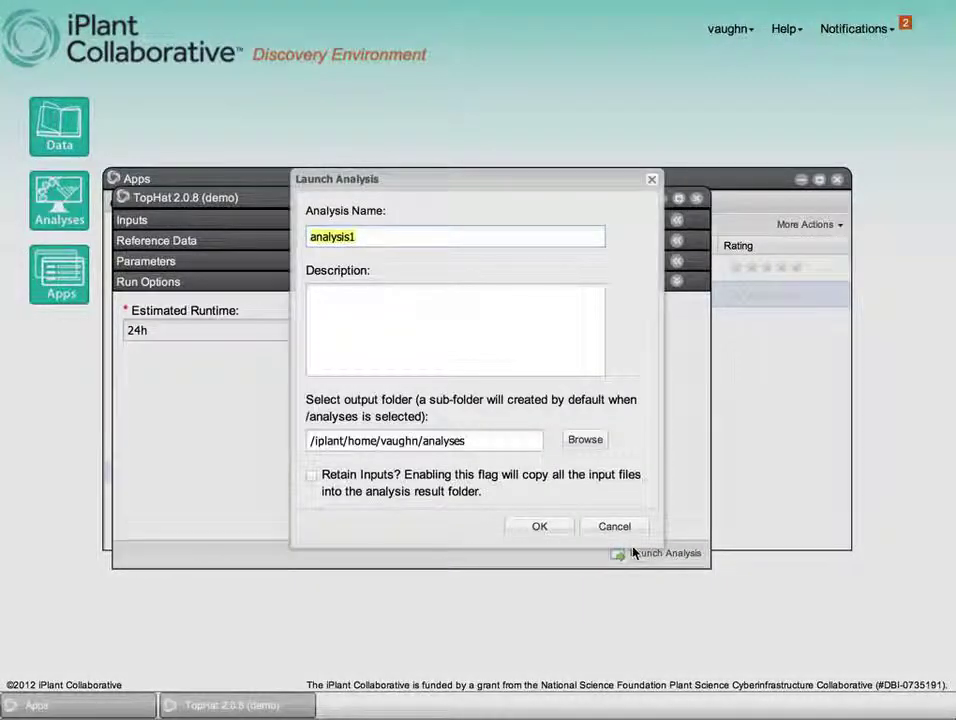
Submit the TopHat run as tophat_01 with description 'Some additional text' and dismiss the confirmation
{"action": "type", "text": "tophat_0"}
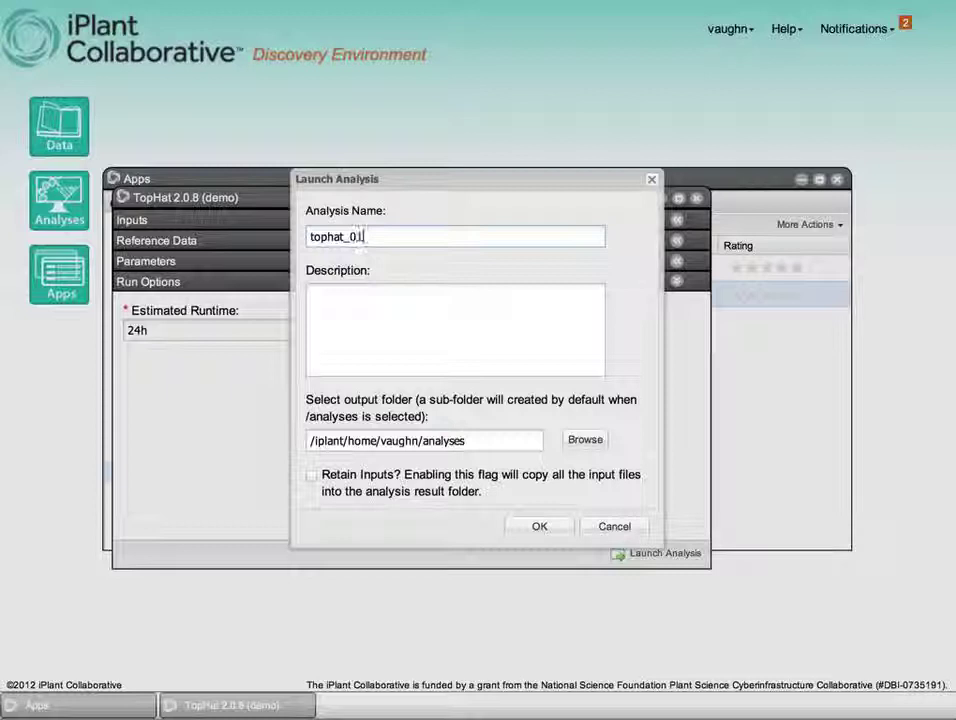
{"action": "type", "text": "1"}
{"action": "left_click", "coordinate": [380, 322]}
{"action": "type", "text": "Some additional text"}
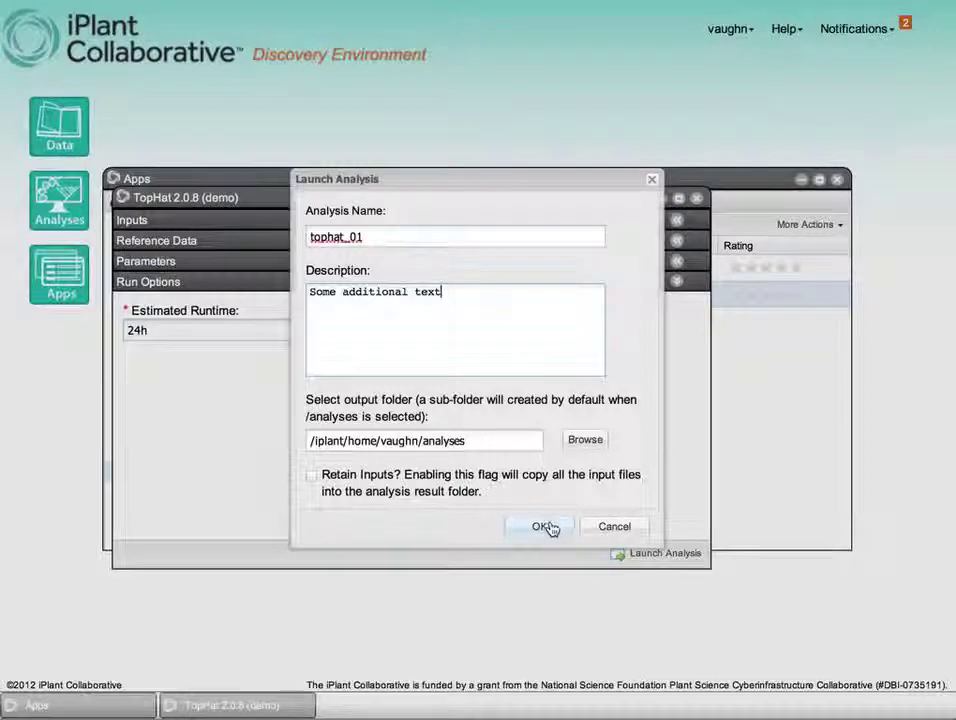
{"action": "left_click", "coordinate": [546, 527]}
{"action": "left_click", "coordinate": [478, 391]}
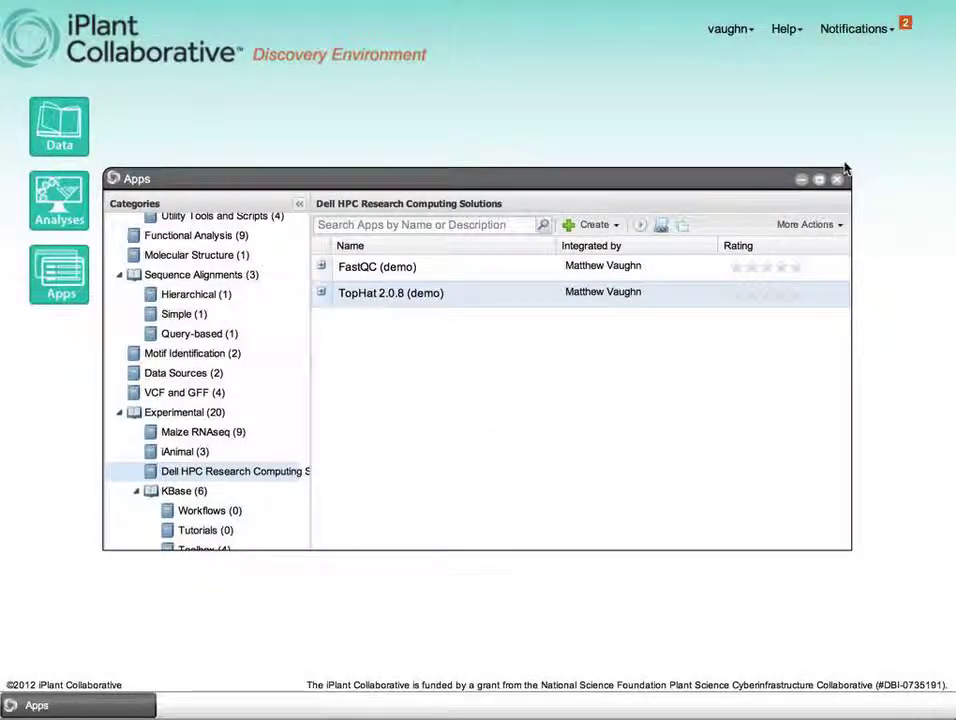
Check notifications, then refresh the Analyses list showing tophat_01 Submitted and fastqc_01 Running
{"action": "left_click", "coordinate": [837, 179]}
{"action": "left_click", "coordinate": [846, 30]}
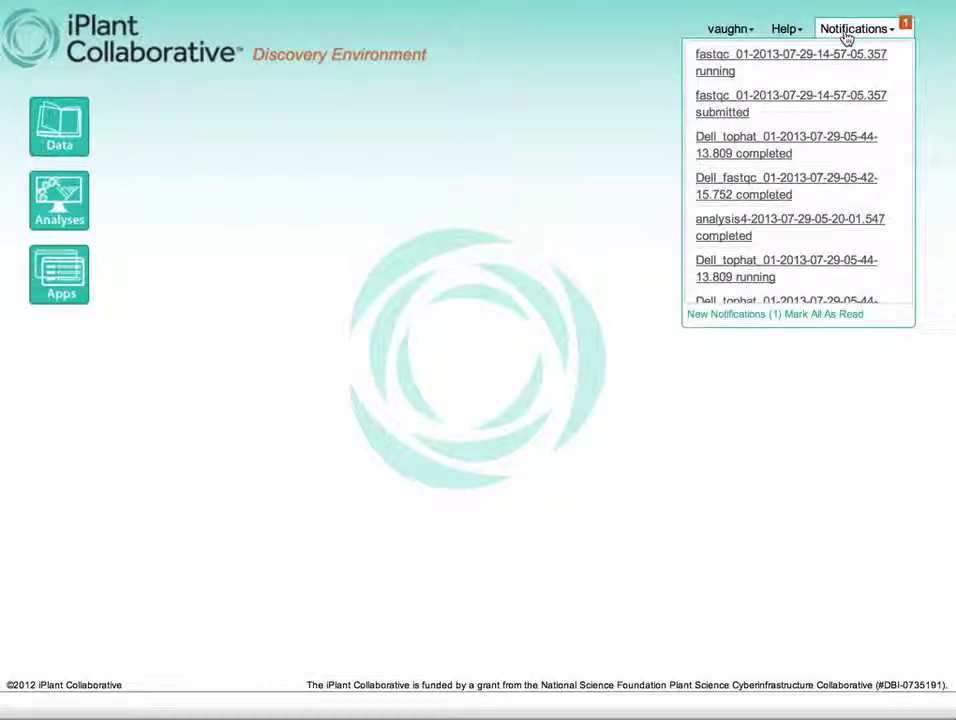
{"action": "left_click", "coordinate": [490, 218]}
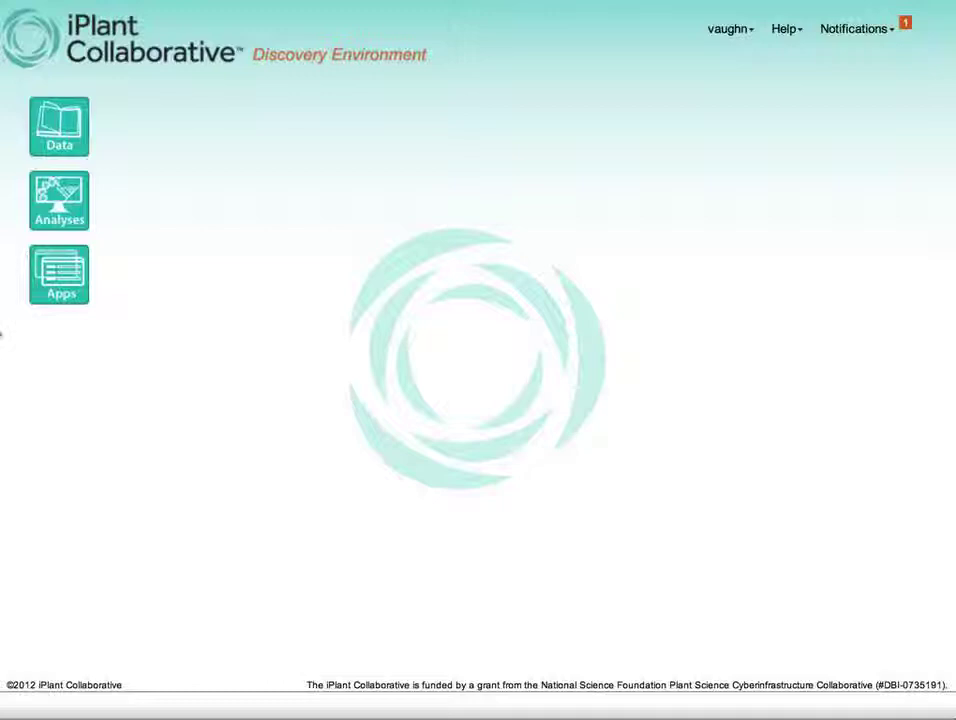
{"action": "left_click", "coordinate": [61, 205]}
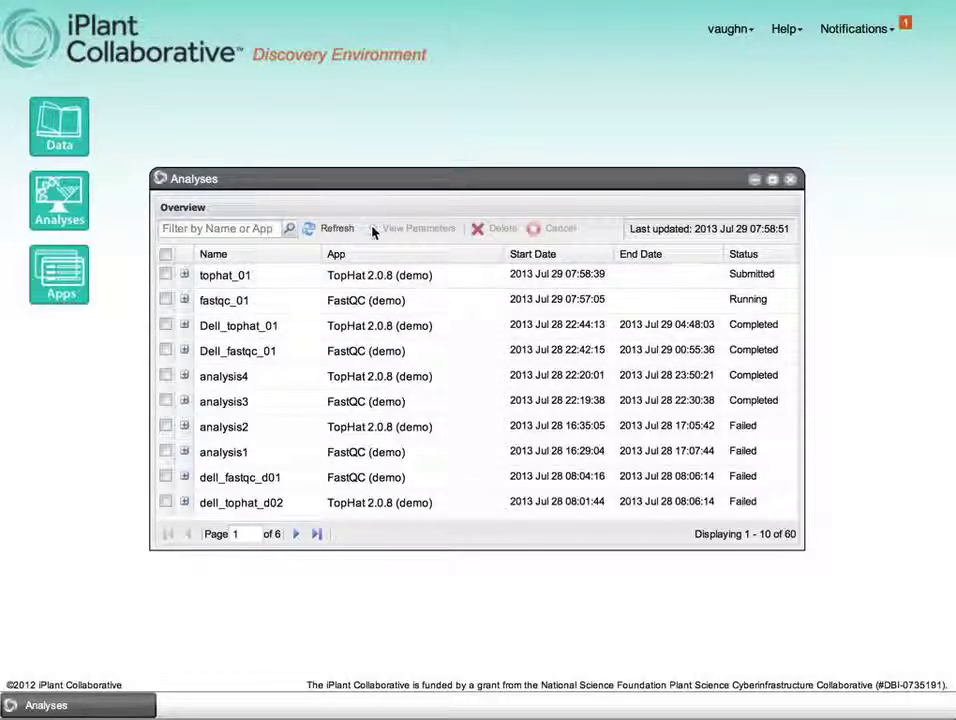
{"action": "left_click", "coordinate": [336, 230]}
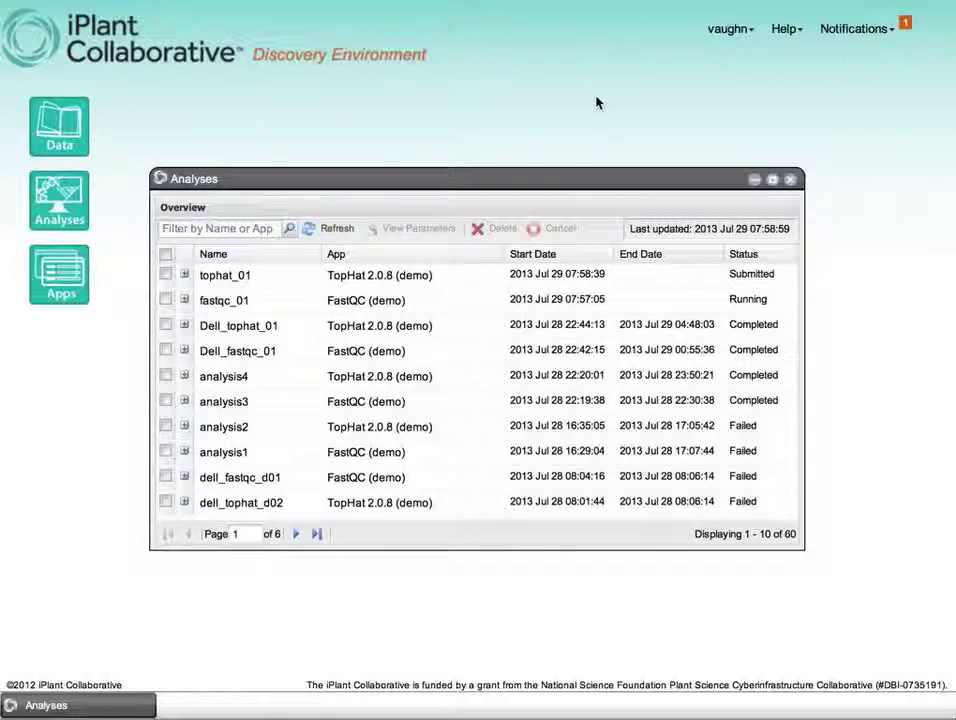
Set the Save session preference to Enabled, then close the Analyses window
{"action": "left_click", "coordinate": [731, 30]}
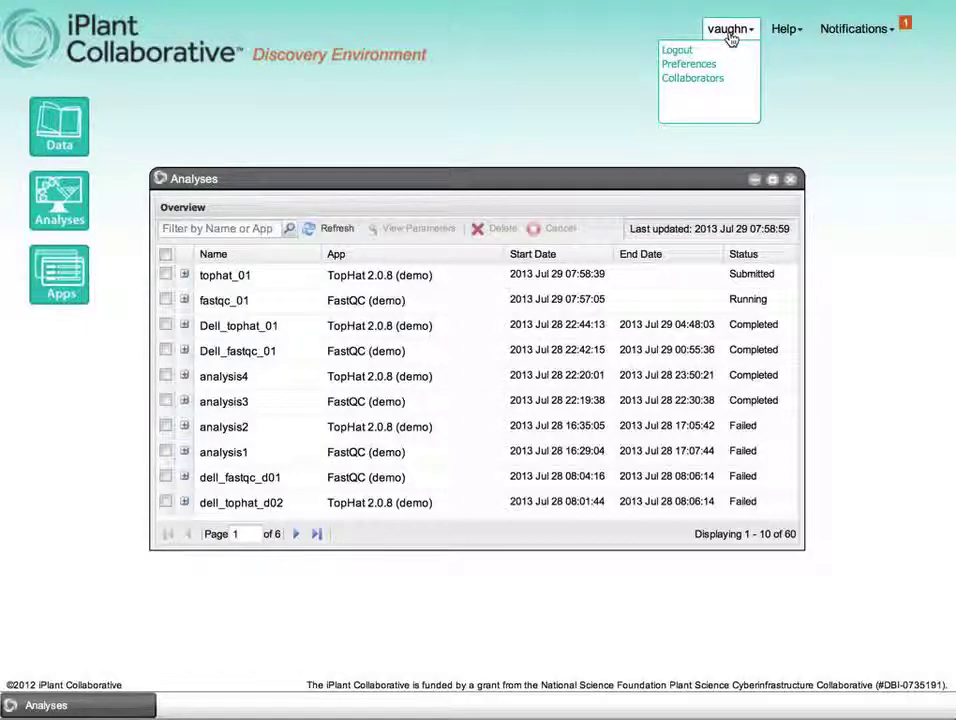
{"action": "left_click", "coordinate": [712, 66]}
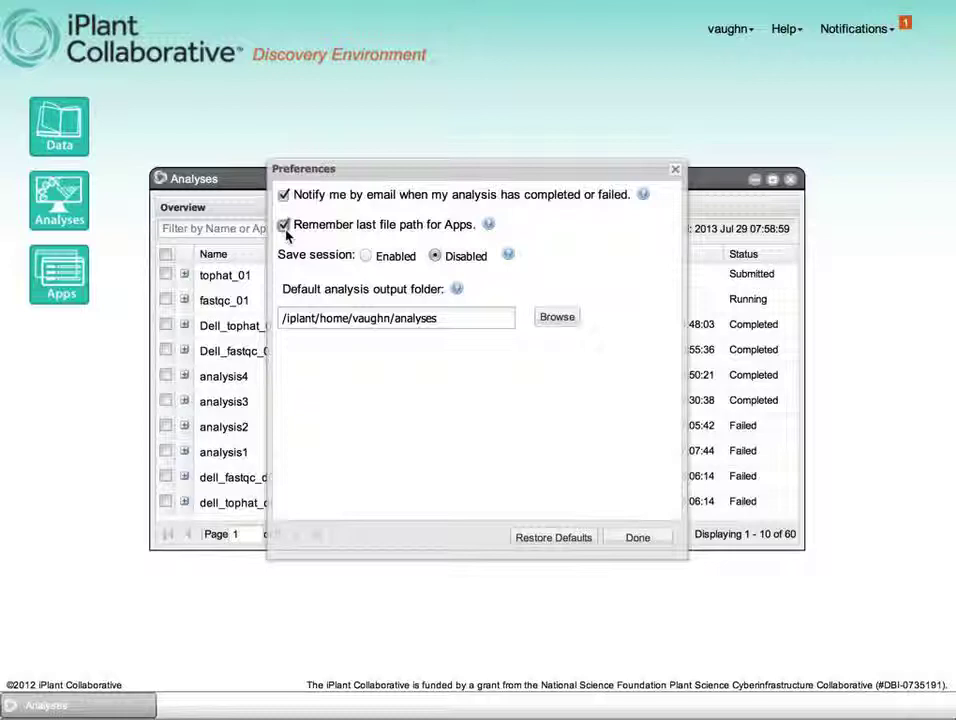
{"action": "left_click", "coordinate": [367, 257]}
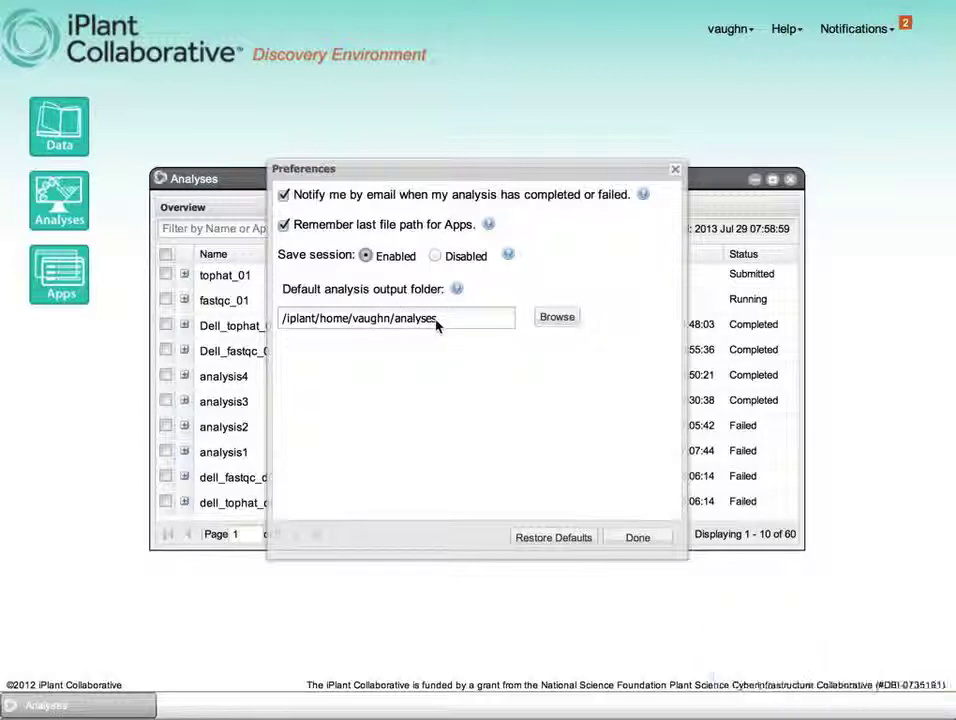
{"action": "left_click", "coordinate": [639, 540]}
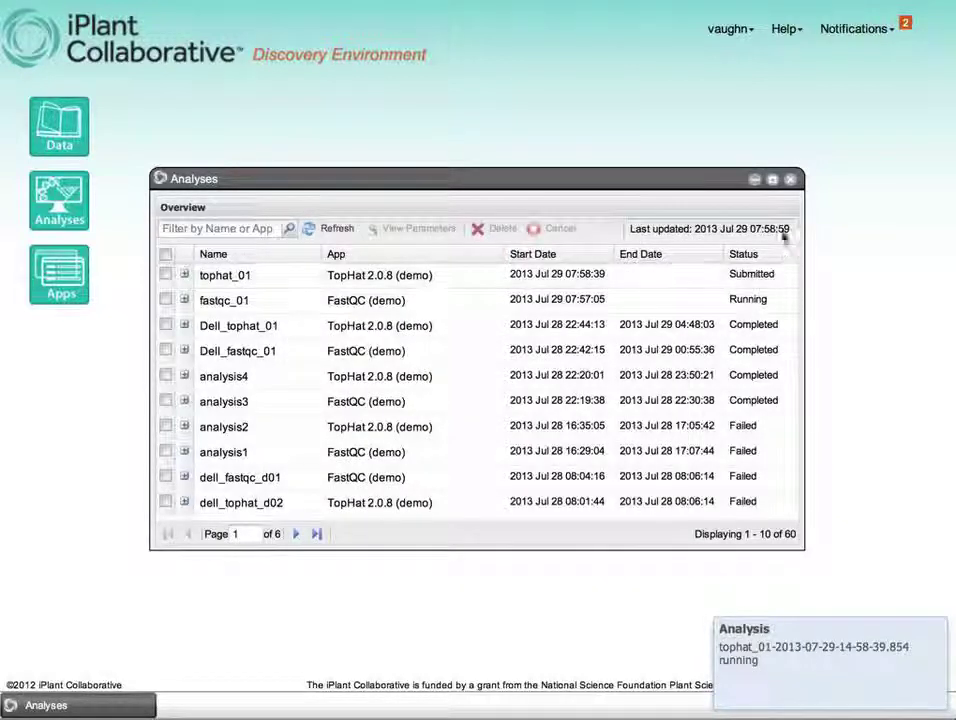
{"action": "left_click", "coordinate": [790, 179]}
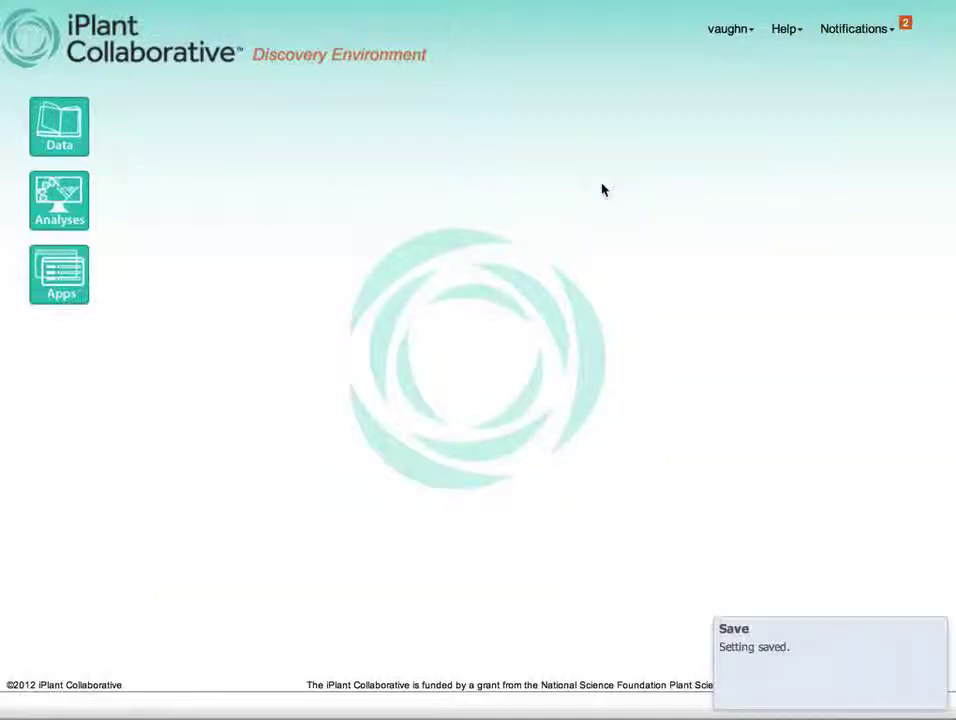
Open the Data window and load the home folder's contents
{"action": "left_click", "coordinate": [70, 150]}
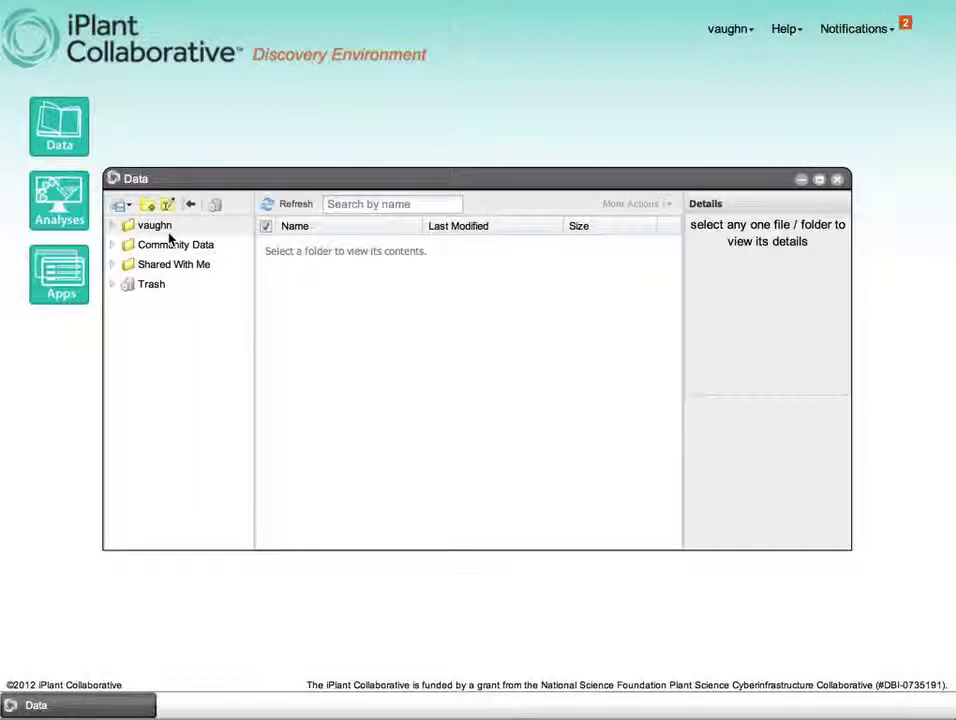
{"action": "left_click", "coordinate": [166, 232]}
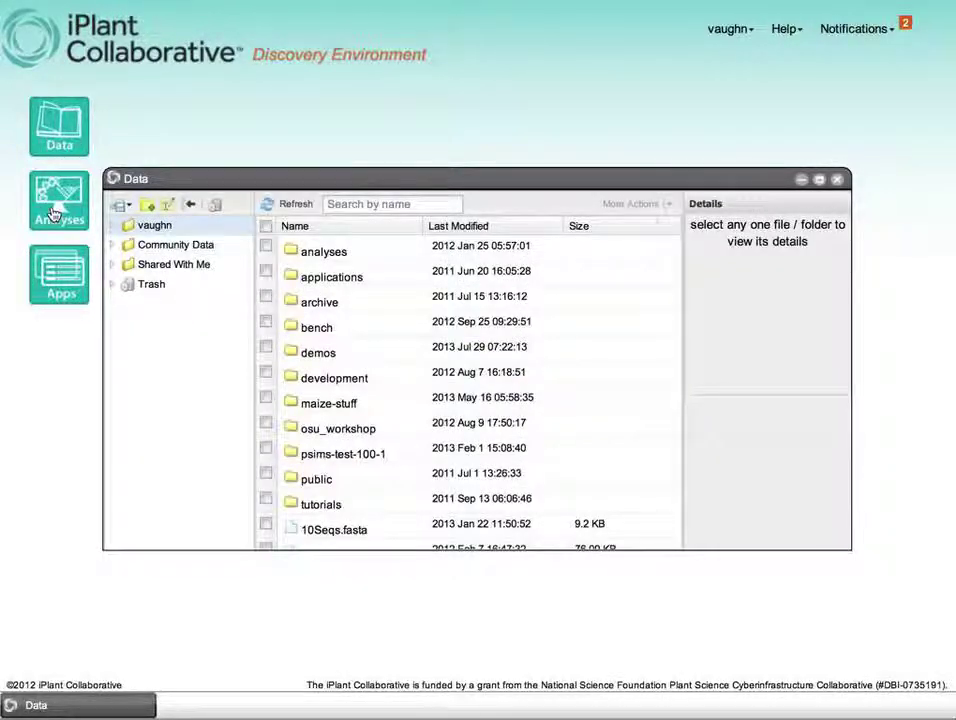
{"action": "left_click", "coordinate": [55, 213]}
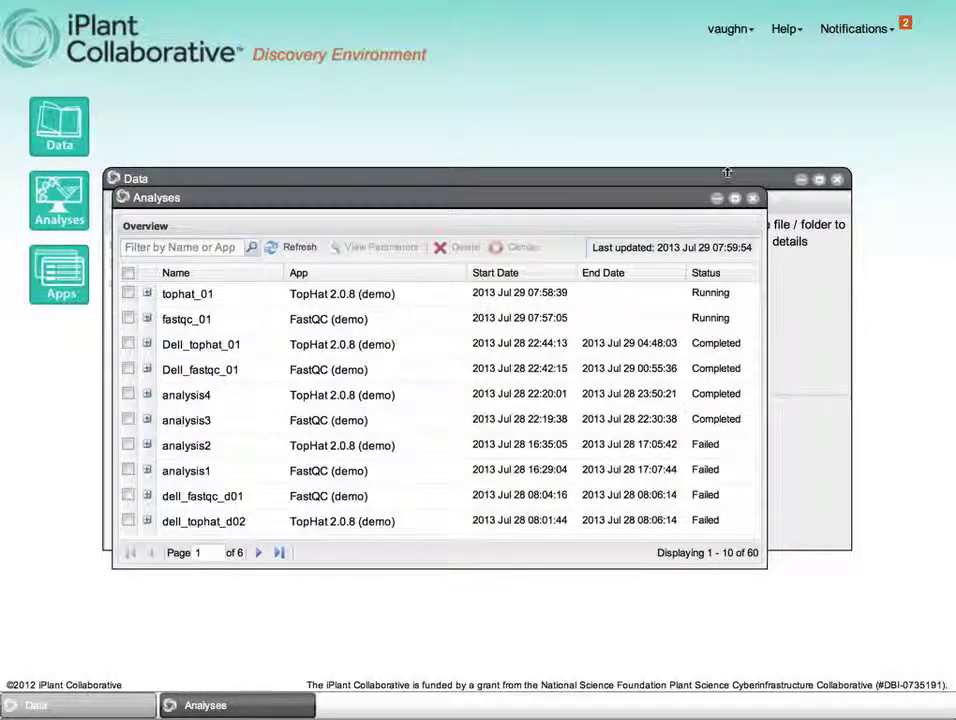
{"action": "left_click", "coordinate": [753, 197]}
Open the analyses folder and sort its contents by Last Modified
{"action": "left_click", "coordinate": [333, 253]}
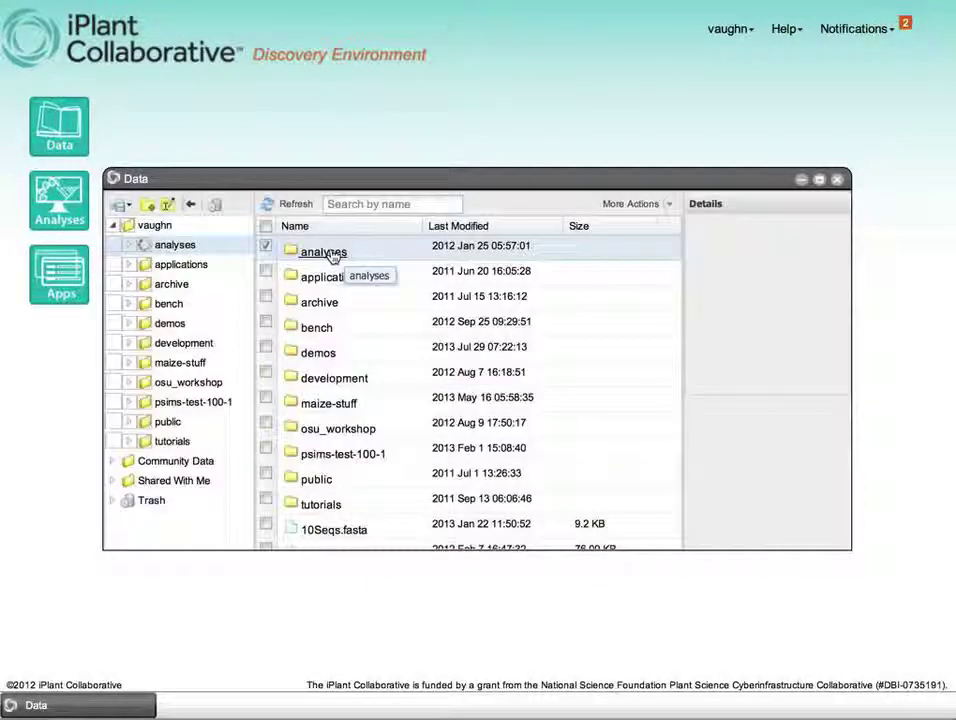
{"action": "double_click", "coordinate": [333, 254]}
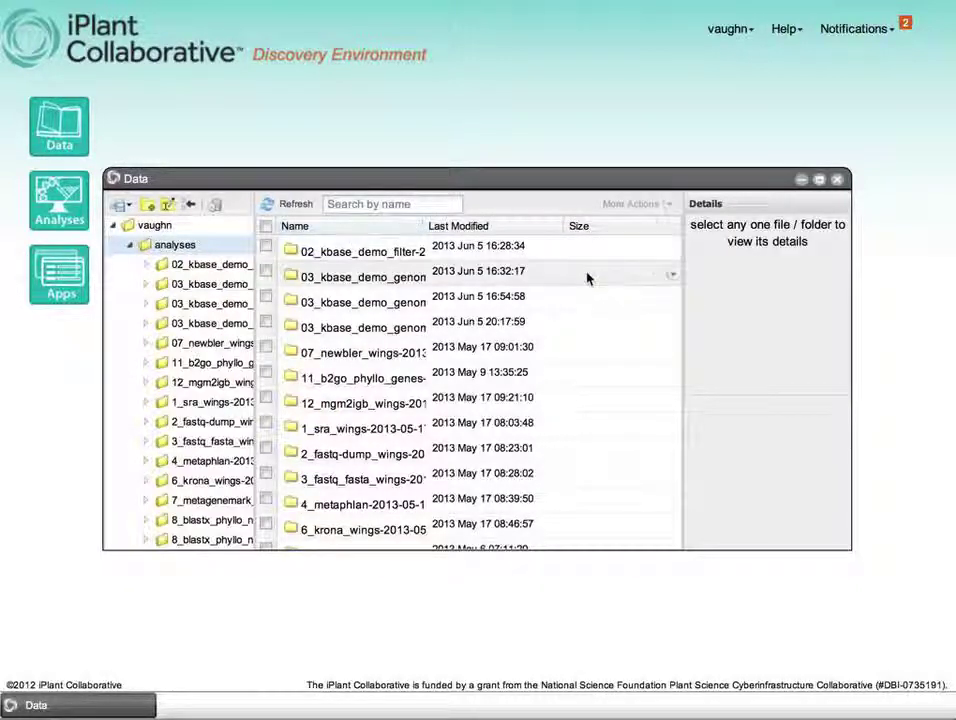
{"action": "left_click", "coordinate": [482, 225]}
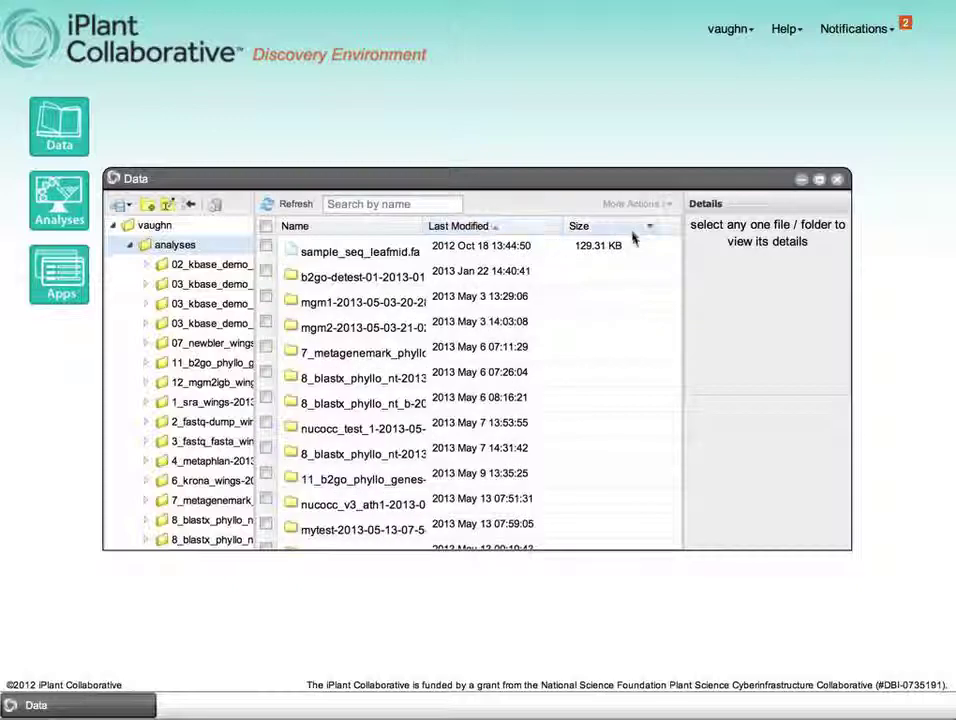